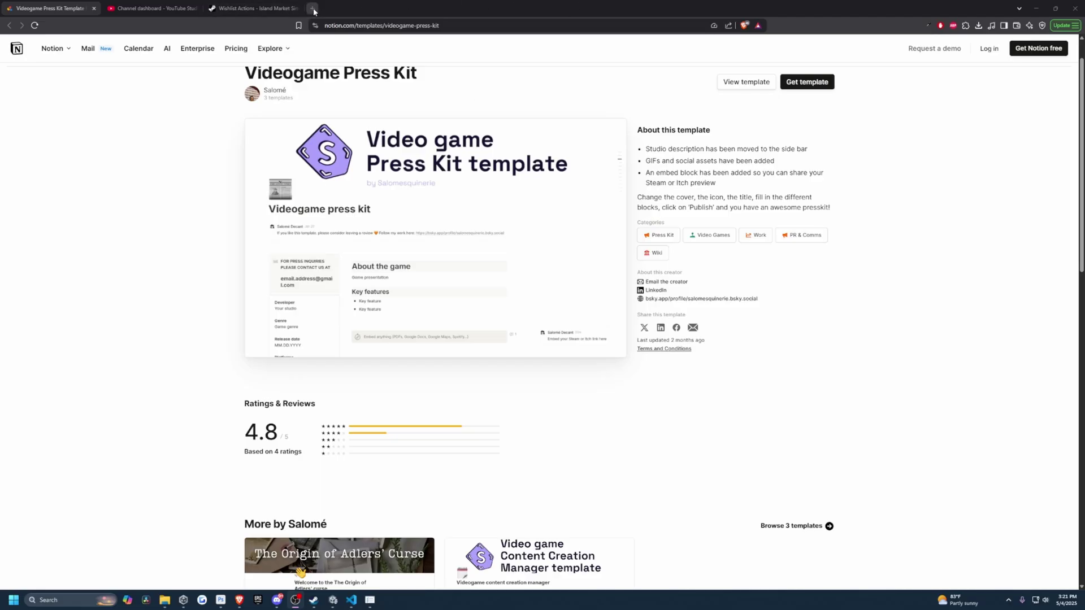
- Scroll through the Island Supermarket Simulator store page, then return to the community discussions
key(ctrl+shift+t)
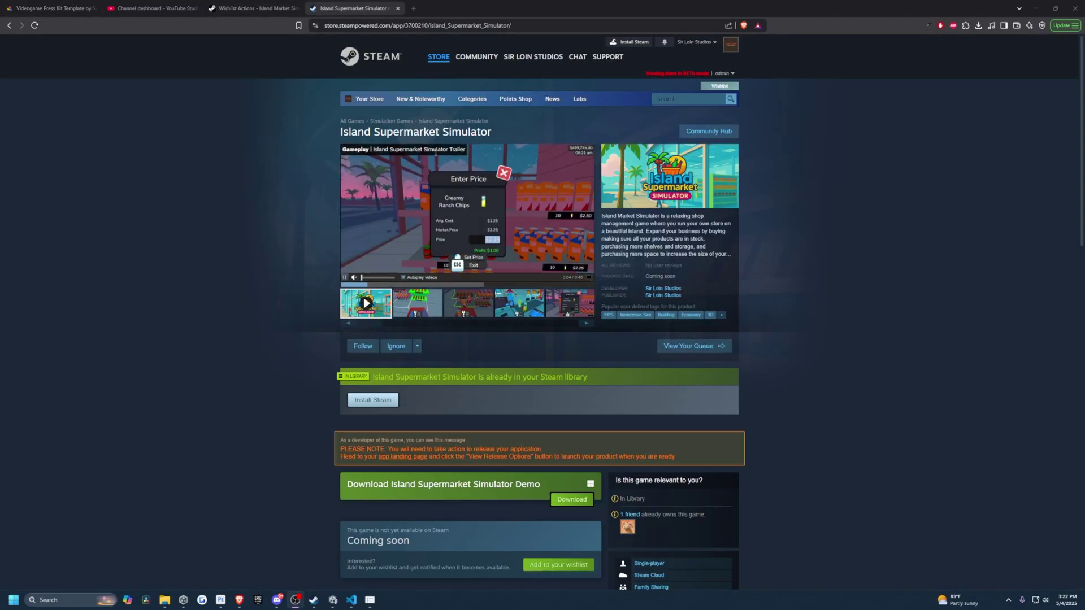
scroll(272, 431, down, 1)
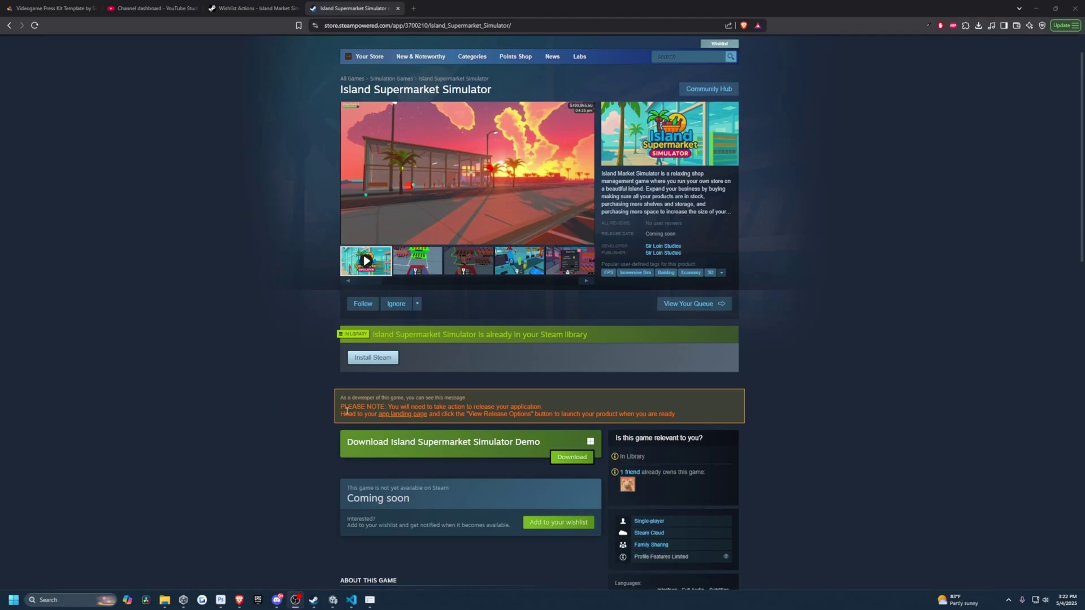
scroll(595, 473, down, 3)
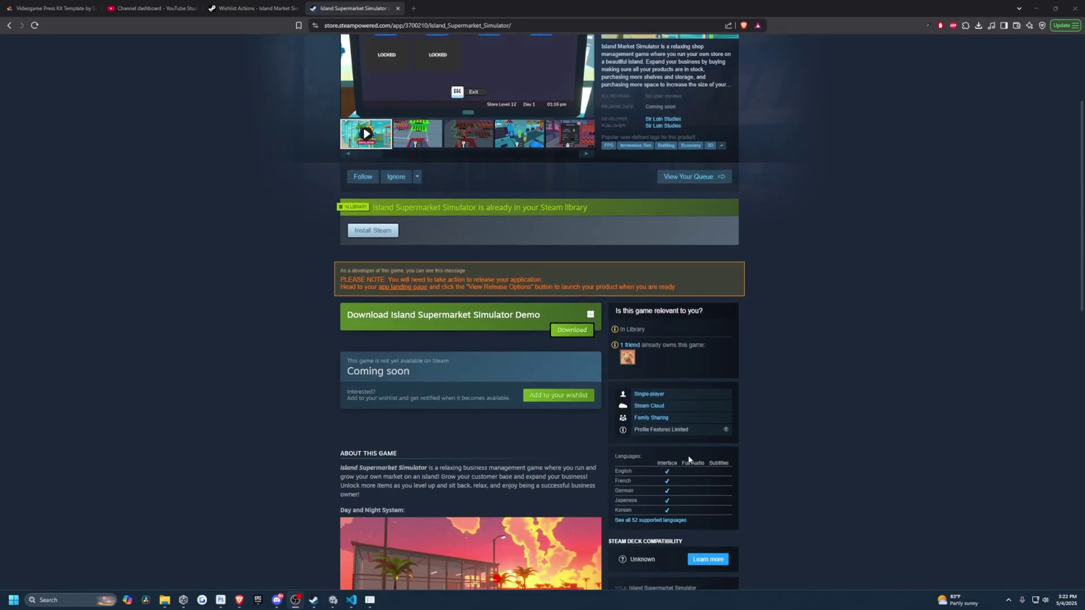
scroll(786, 482, down, 1)
key(alt+Left)
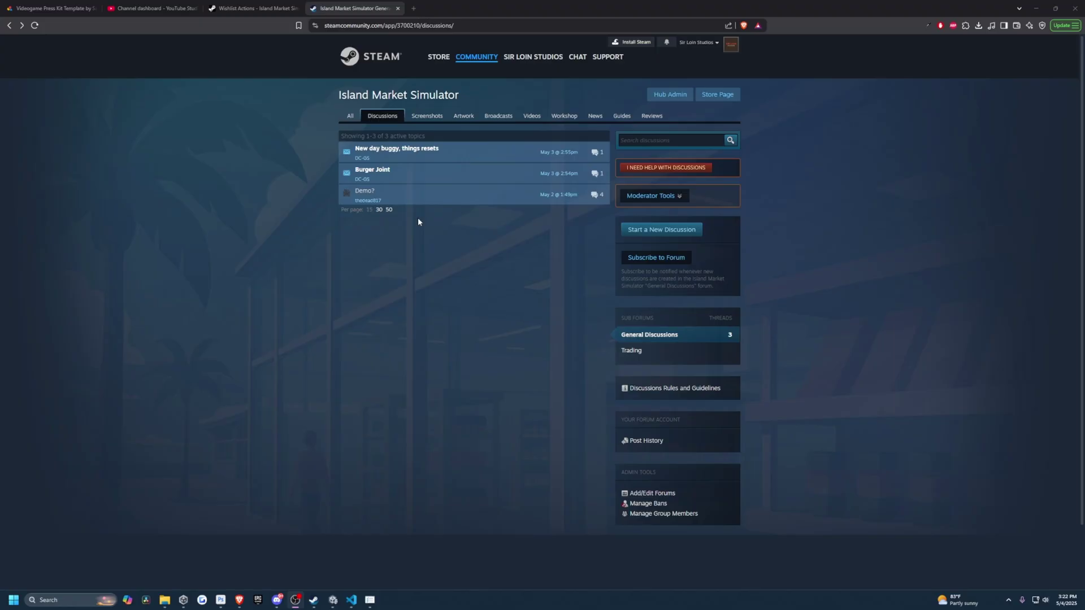
- Preview the discussion topics, then go back through the community hub to the store page
mouse_move(407, 173)
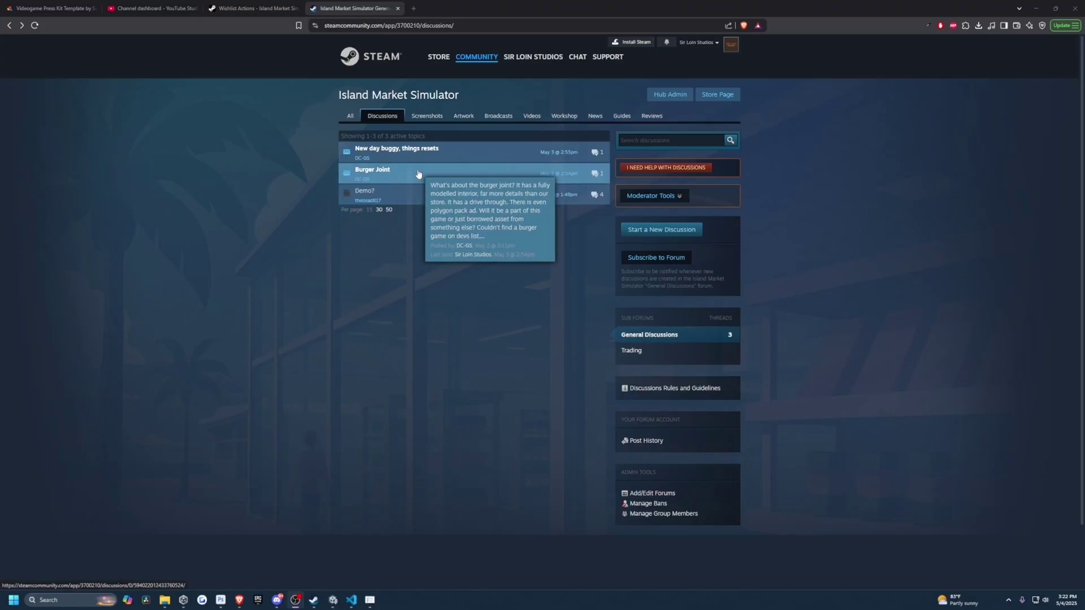
mouse_move(434, 154)
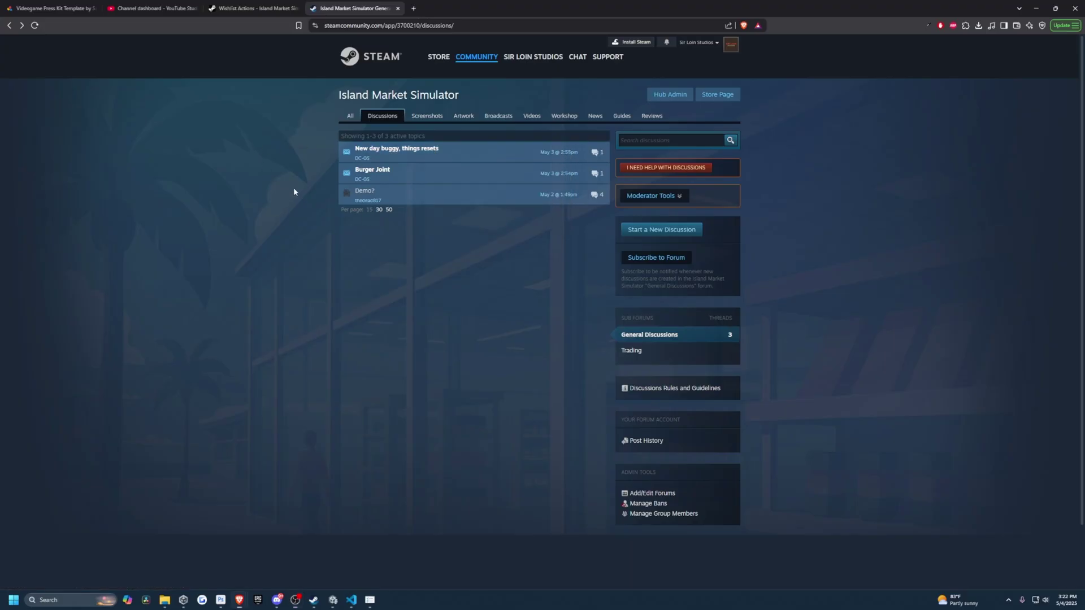
key(alt+Left)
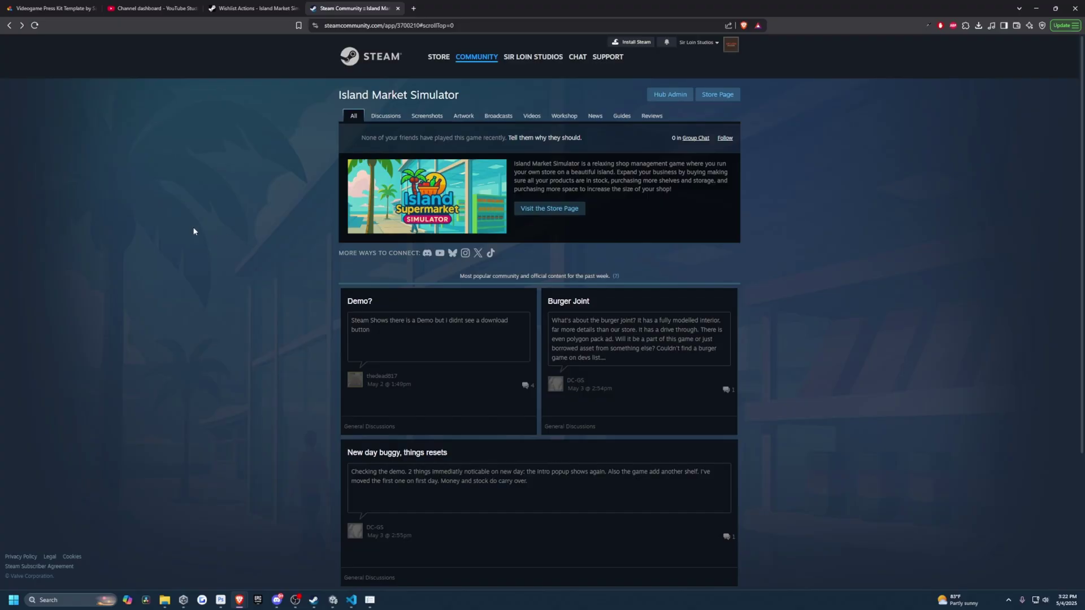
key(alt+Left)
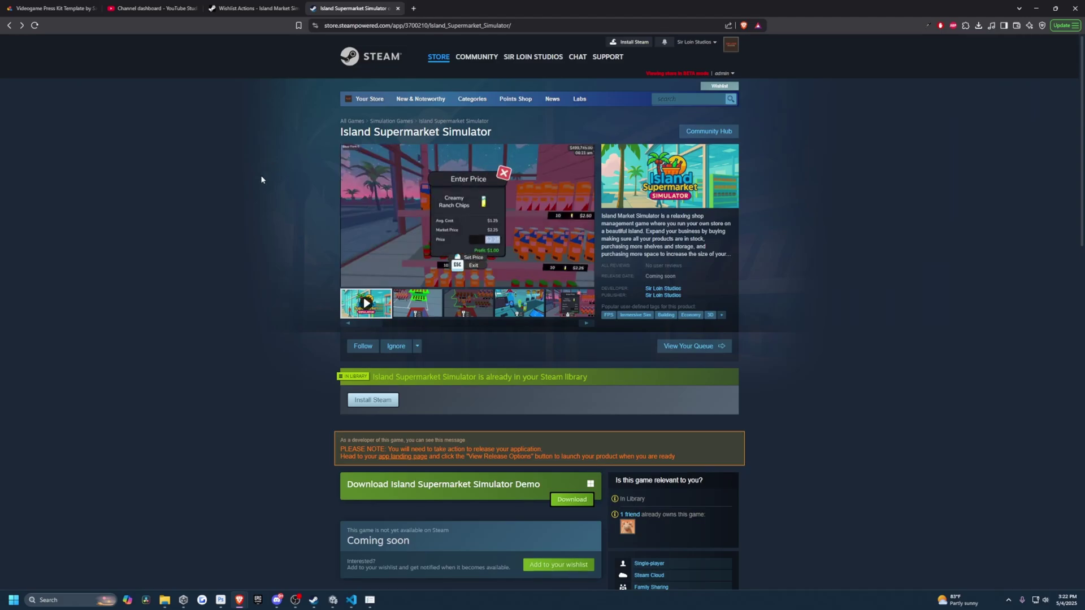
mouse_move(447, 220)
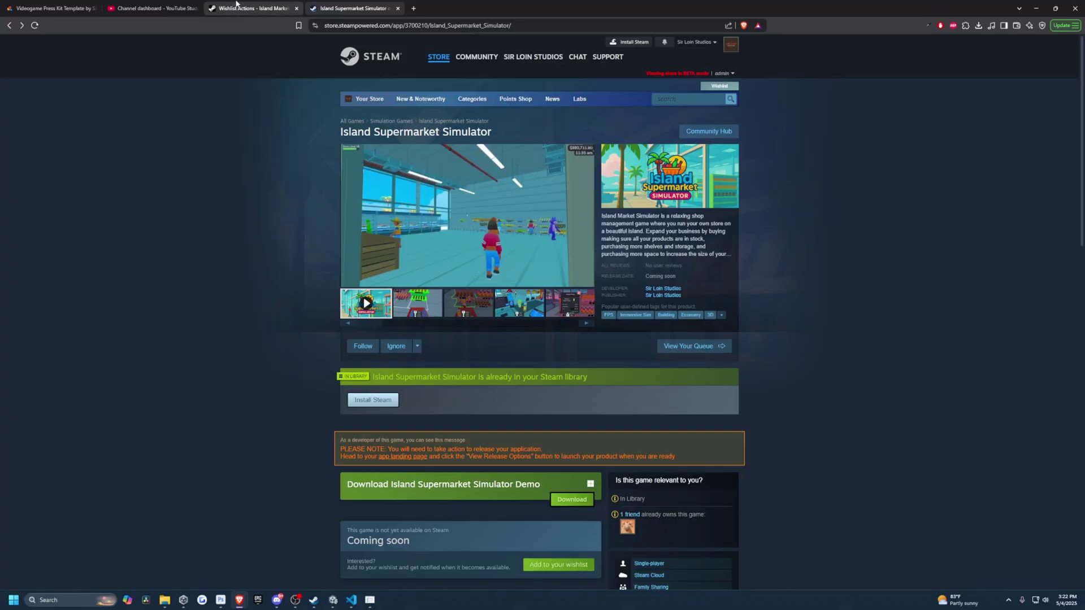
- Open the Wishlist Actions report and zoom in to read the 68 wishlist additions
click(257, 9)
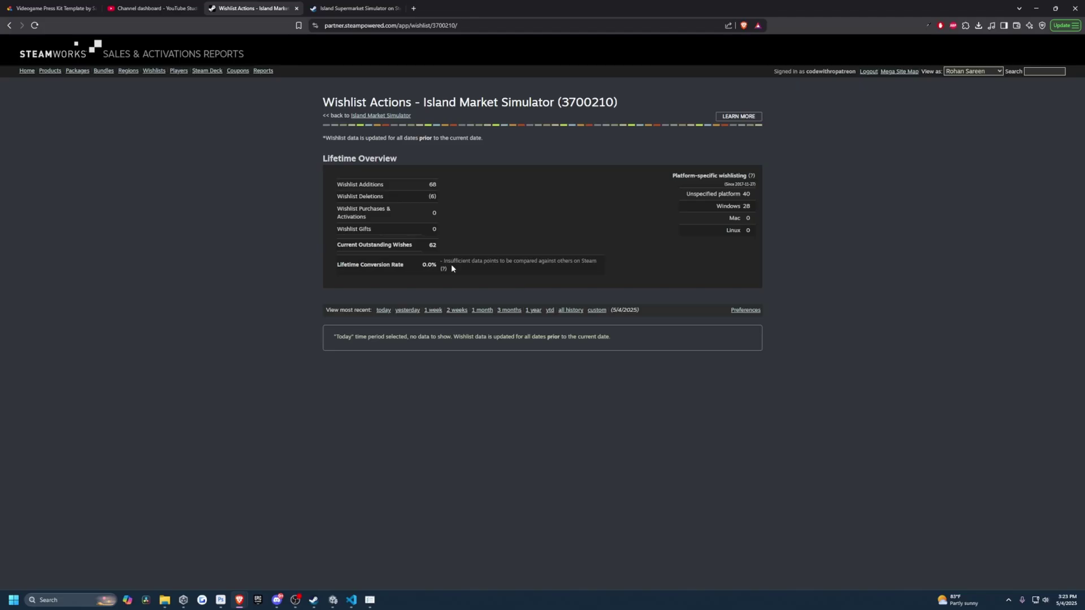
key(ctrl+plus)
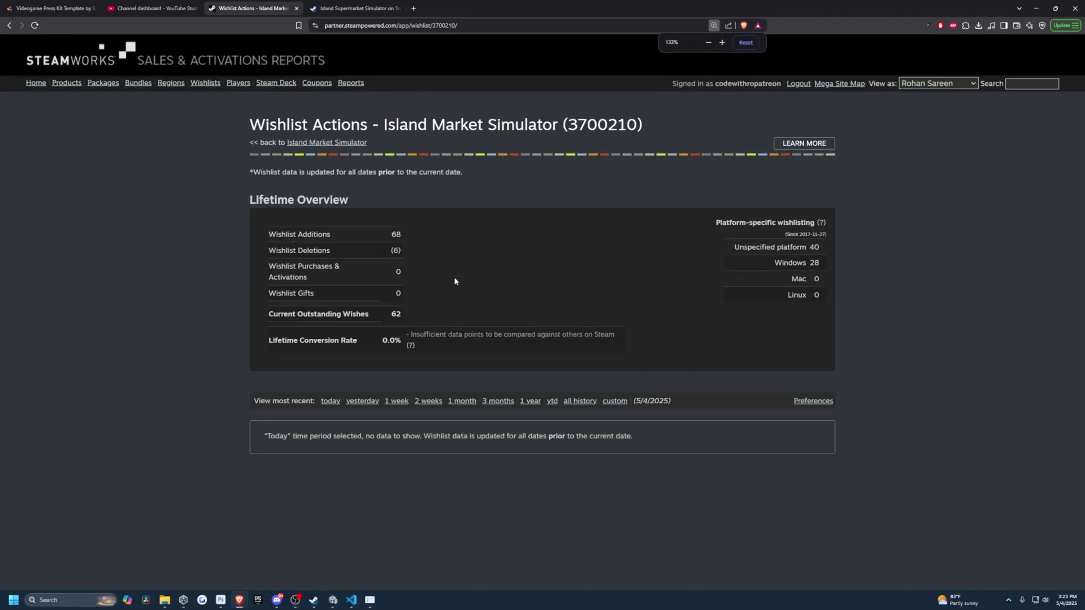
double_click(396, 235)
key(ctrl+minus)
key(ctrl+minus)
key(ctrl+minus)
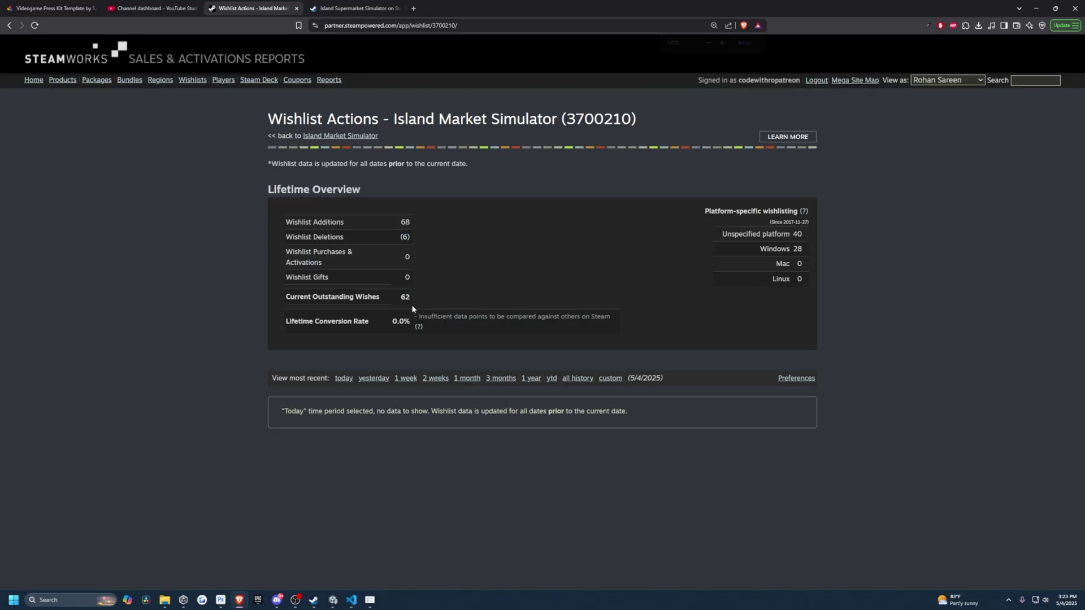
- Preview the Videogame Press Kit template and scroll through its sections
click(68, 3)
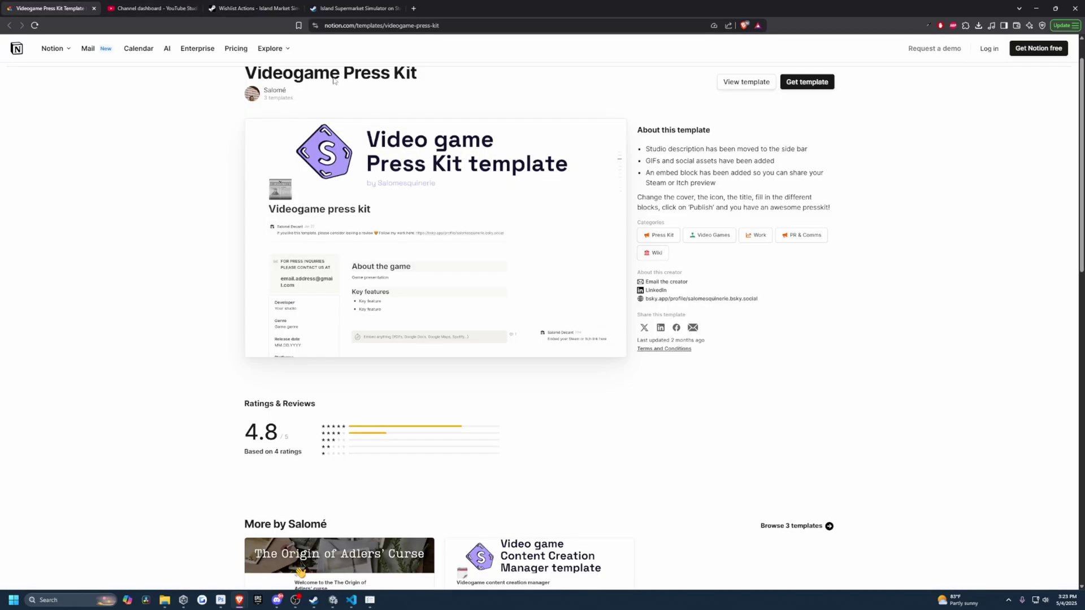
scroll(335, 81, up, 1)
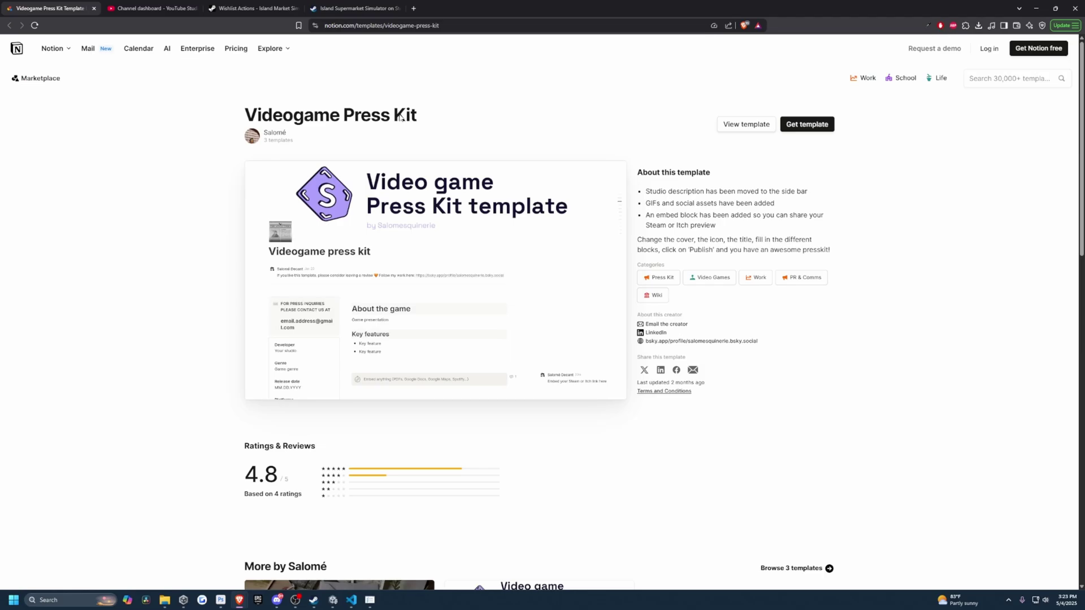
click(751, 127)
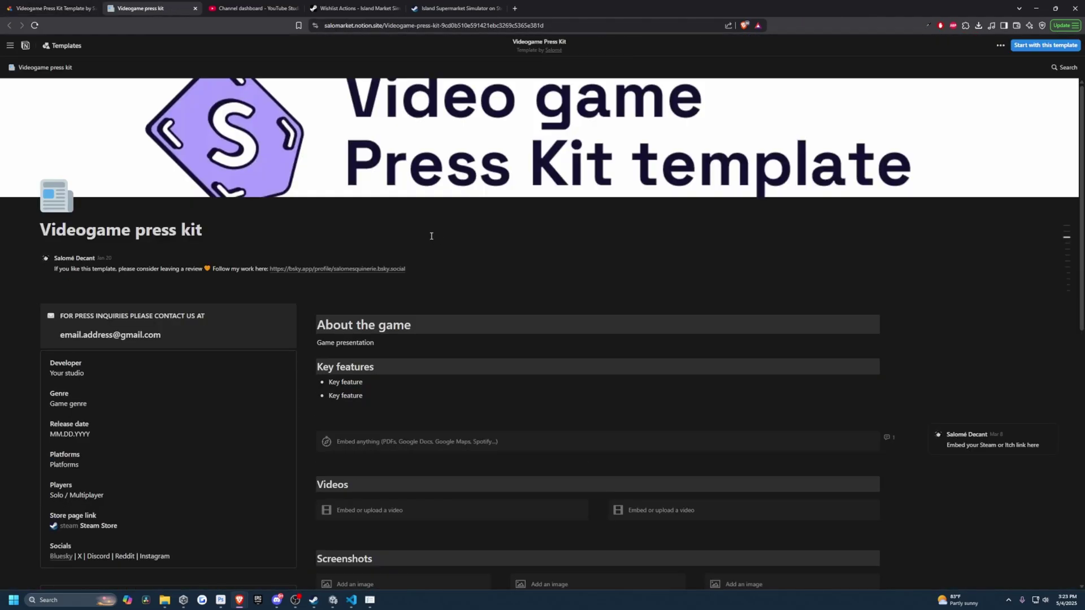
scroll(374, 223, down, 2)
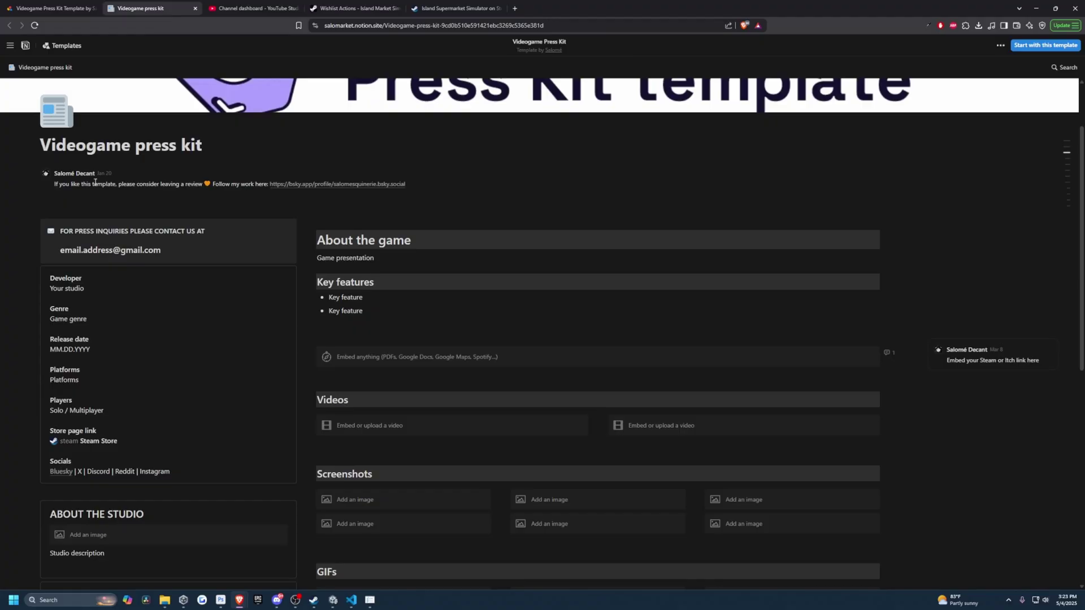
scroll(396, 283, down, 2)
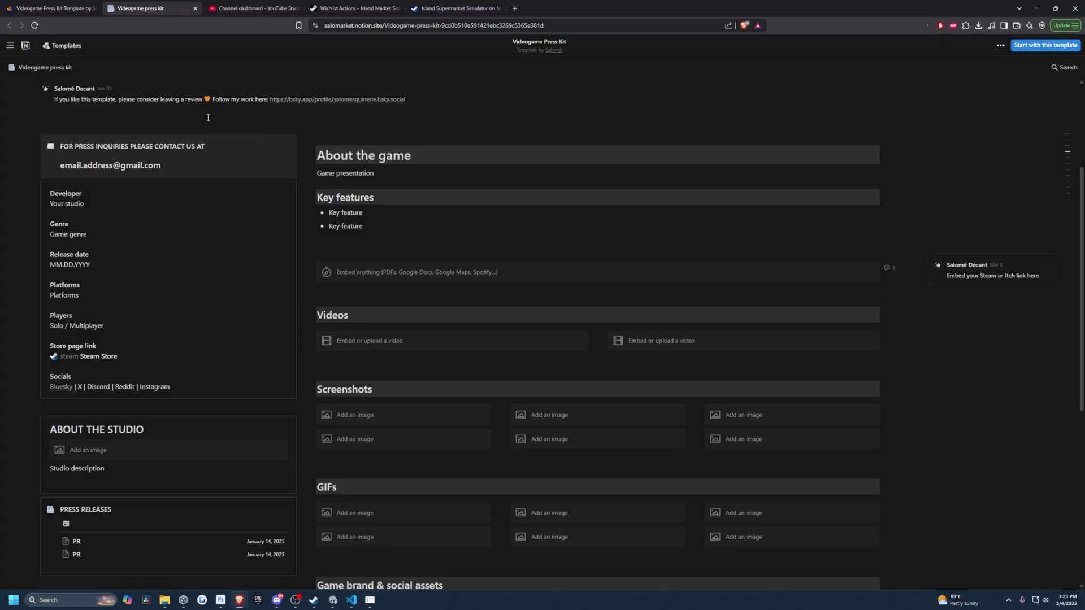
- From YouTube Studio, go to the public channel and play the Official Release Trailer
click(242, 8)
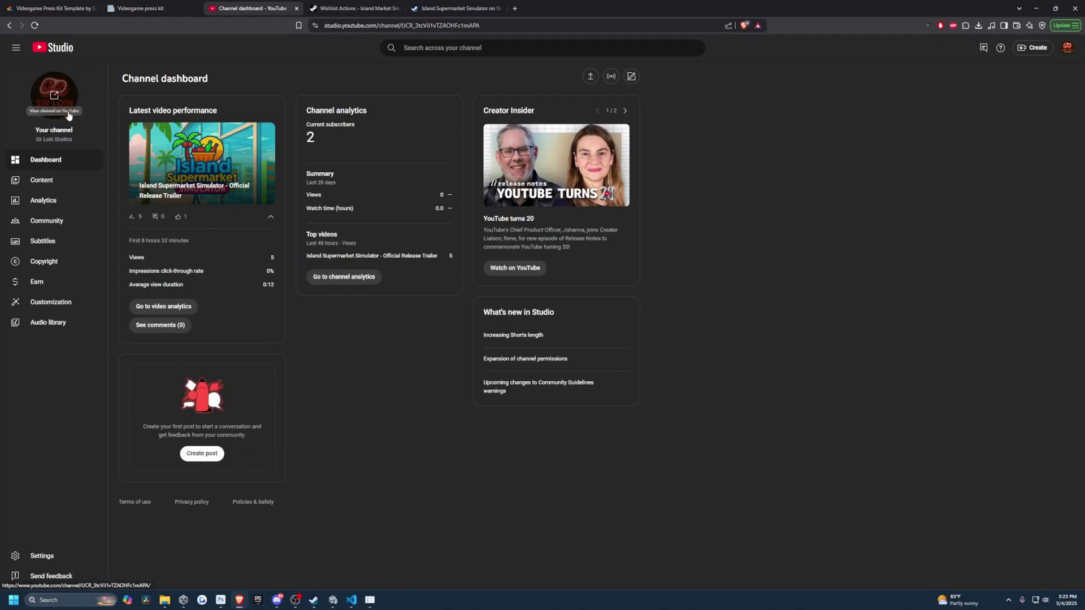
click(1067, 48)
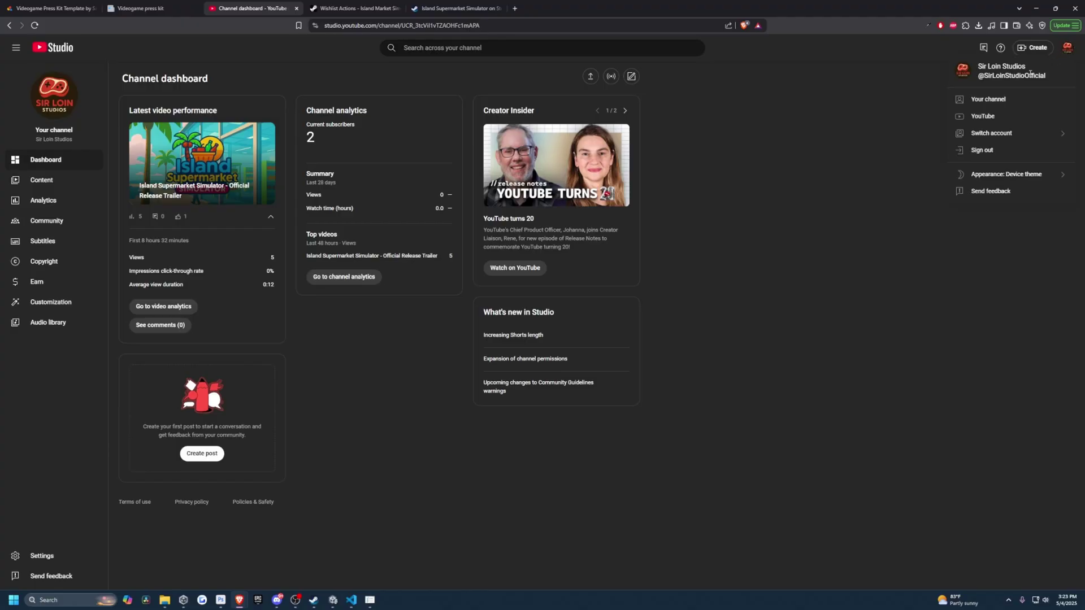
click(999, 100)
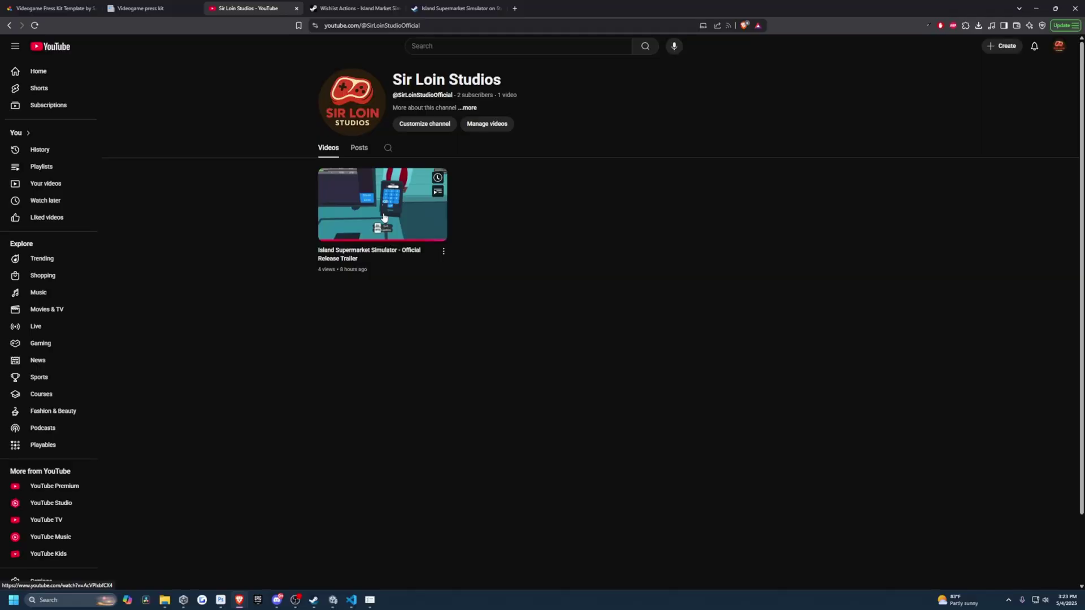
click(383, 217)
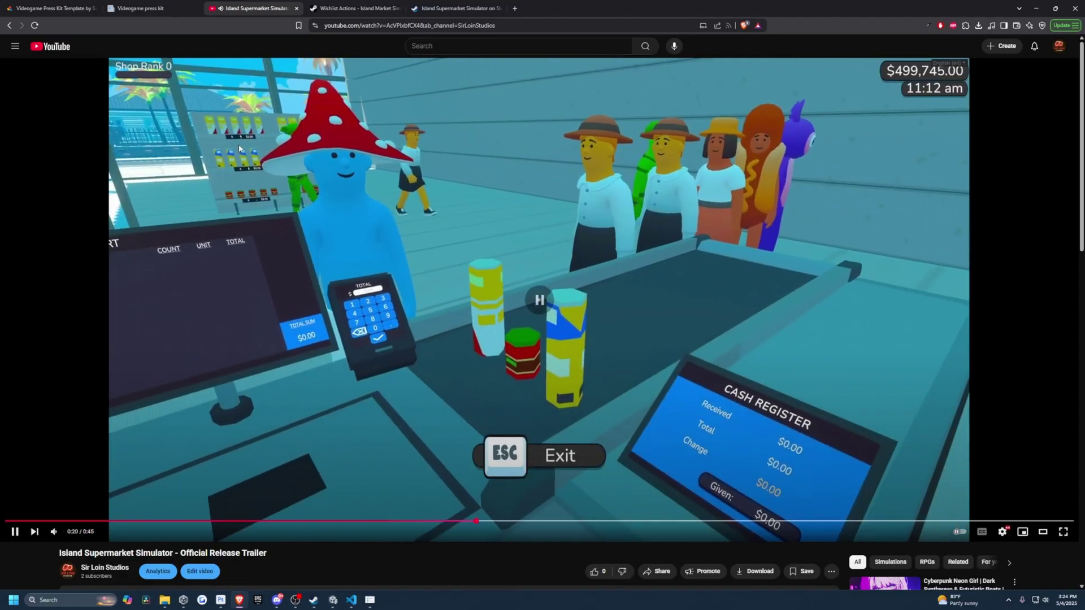
- Return to the Notion press kit and scroll through the game details and key features
key(ctrl+shift+Tab)
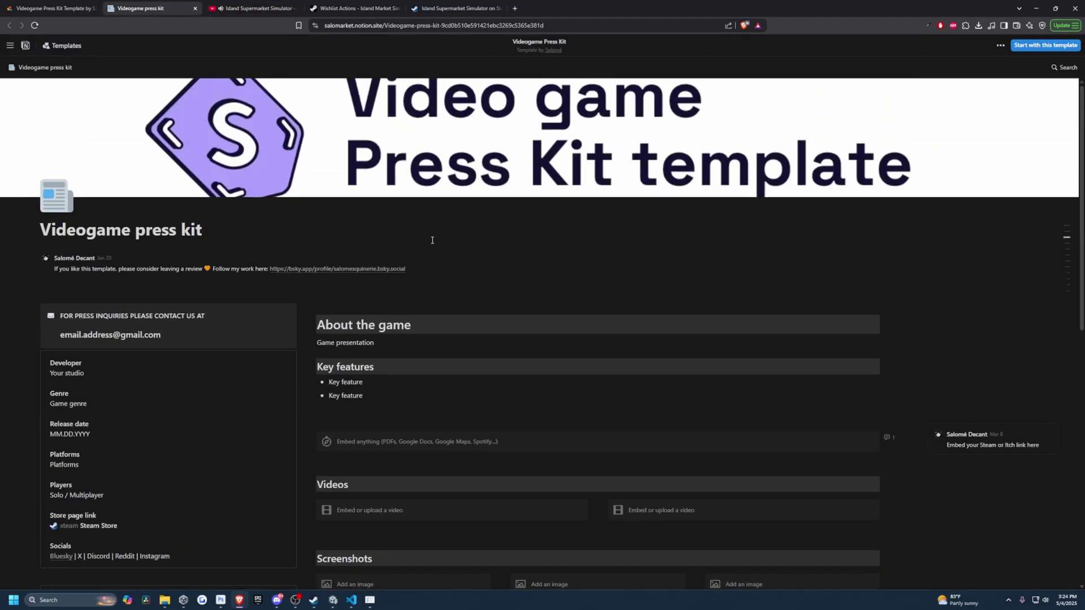
scroll(441, 315, down, 3)
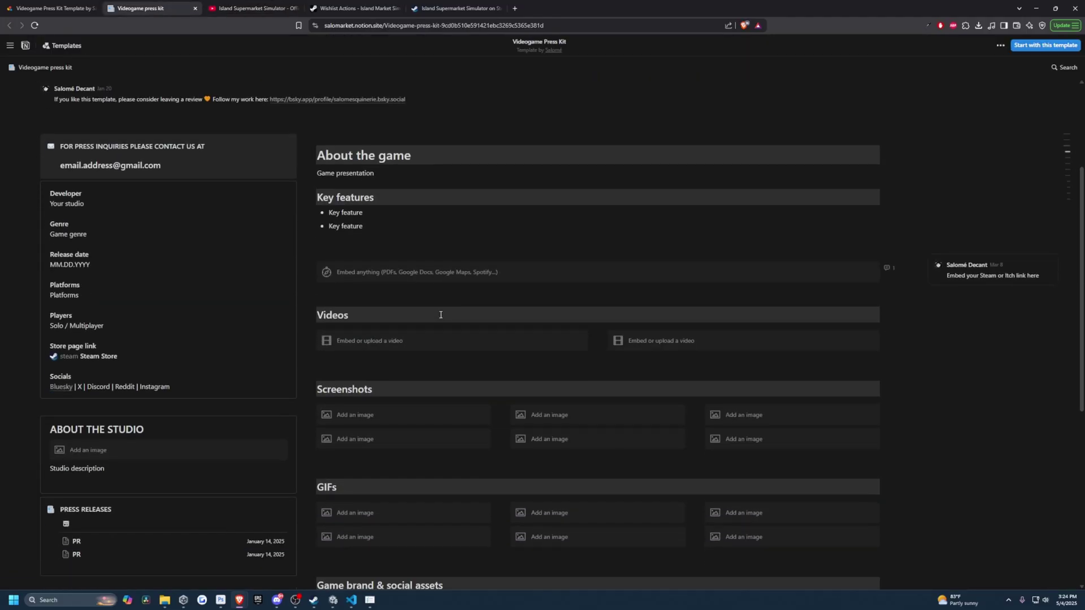
scroll(441, 315, down, 2)
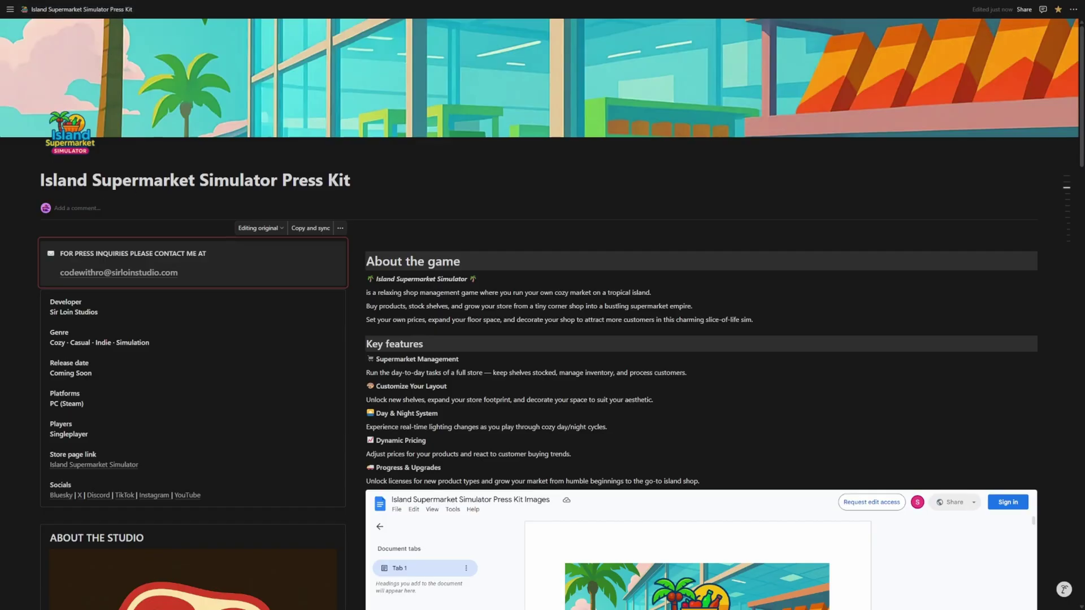
scroll(445, 176, down, 1)
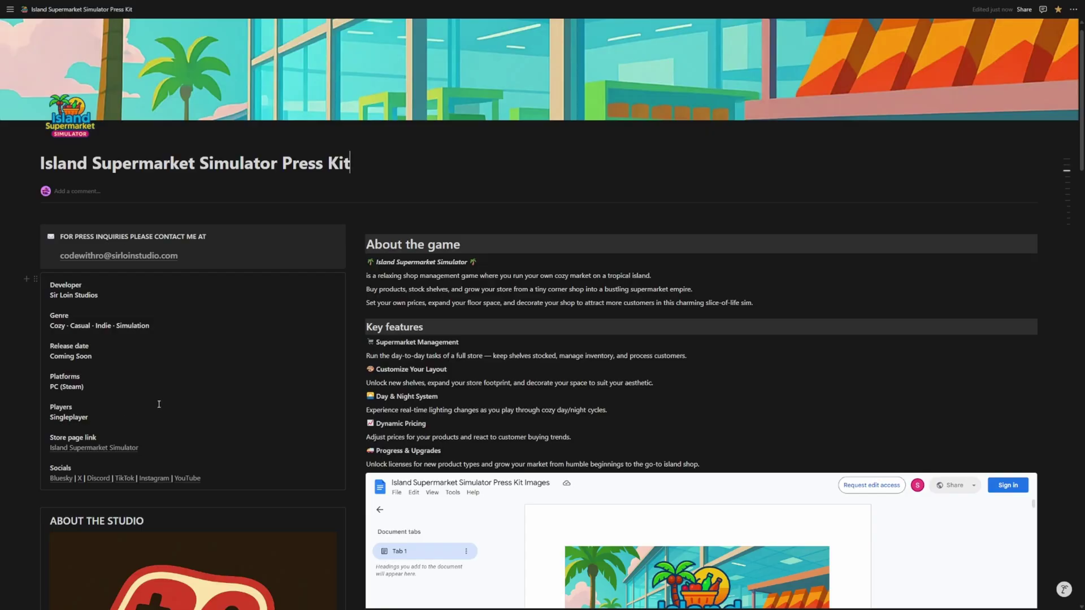
scroll(159, 404, down, 3)
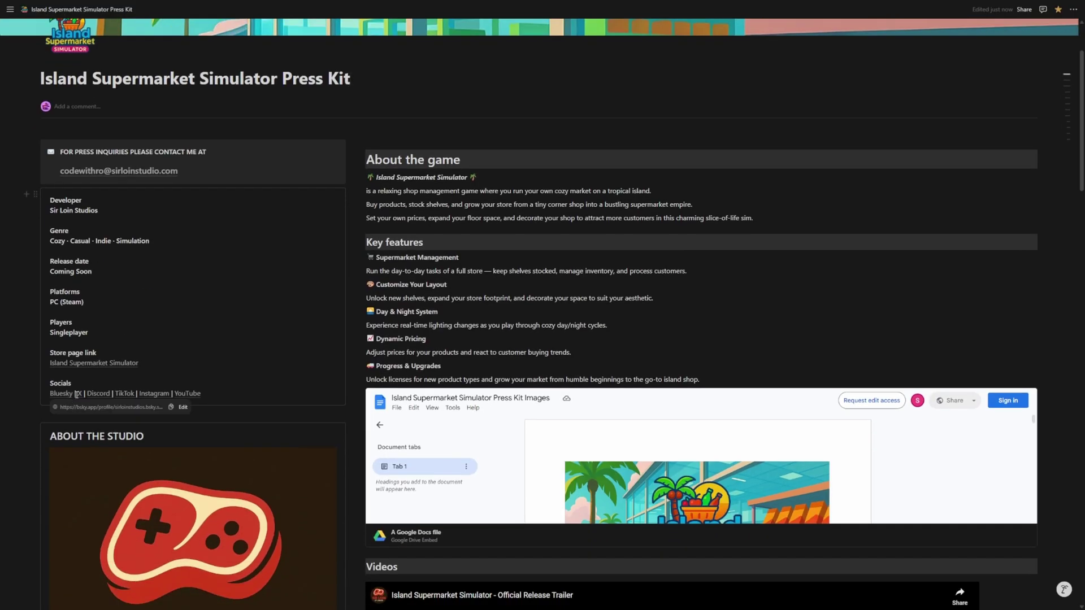
mouse_move(82, 365)
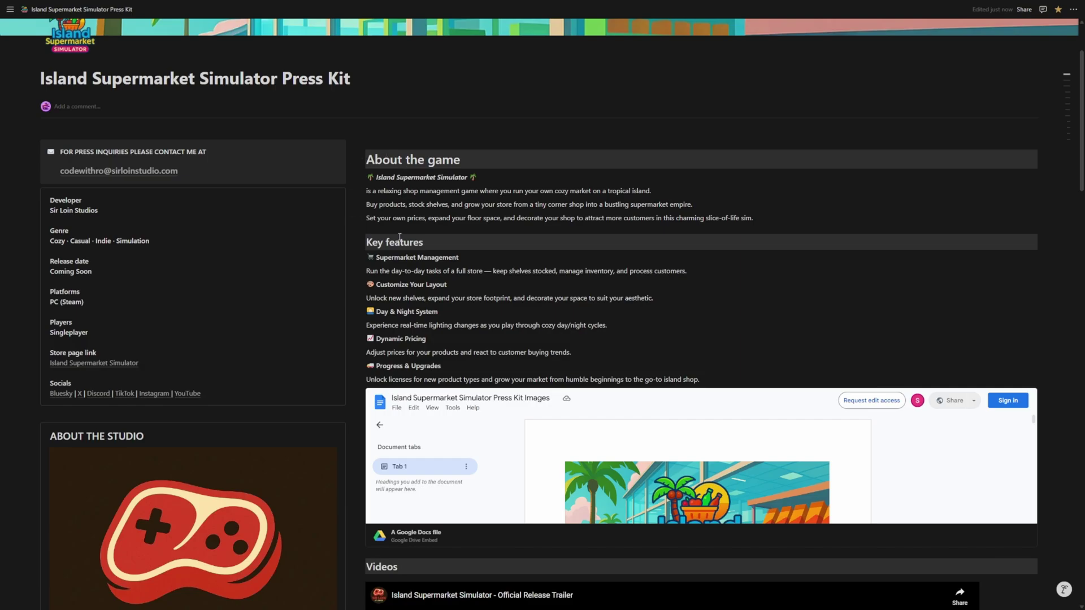
- Scroll to the images embed and open the Press Kit Images Google Doc in full
scroll(397, 239, down, 3)
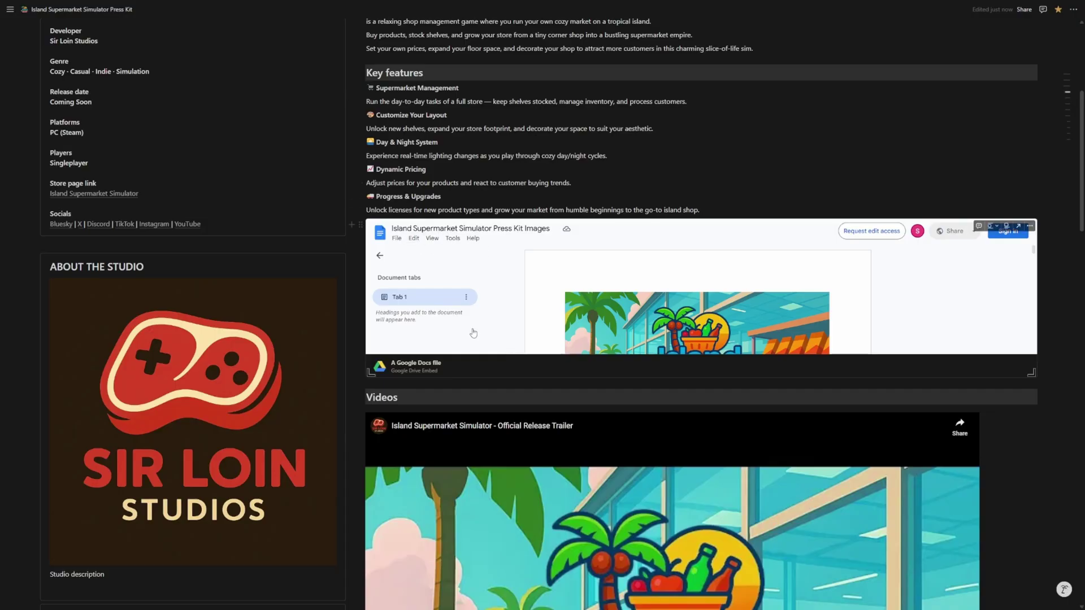
scroll(474, 333, down, 2)
scroll(473, 334, down, 6)
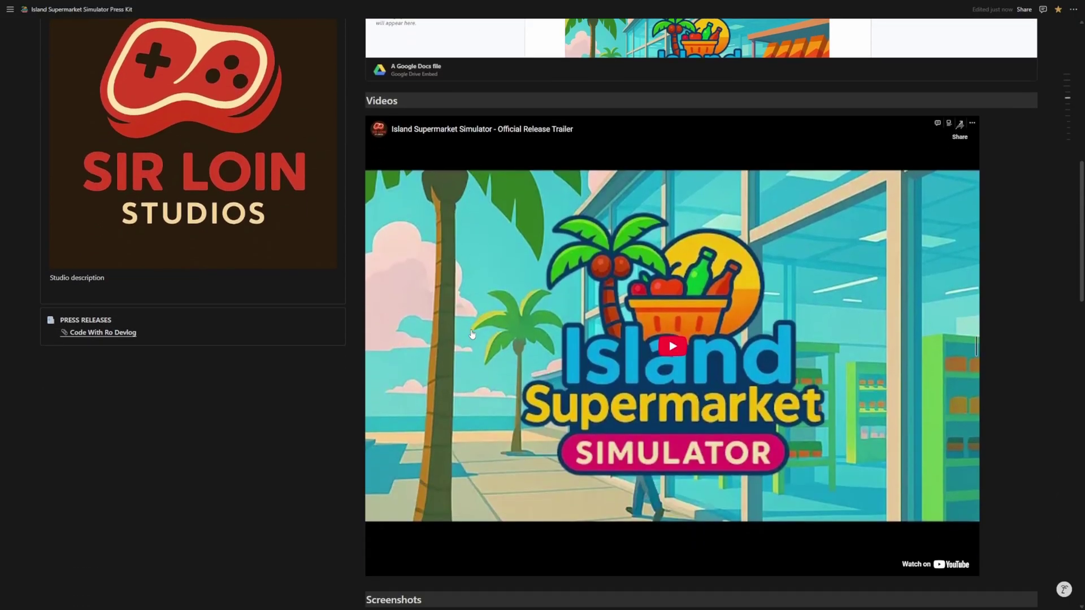
scroll(294, 313, up, 3)
scroll(294, 313, up, 5)
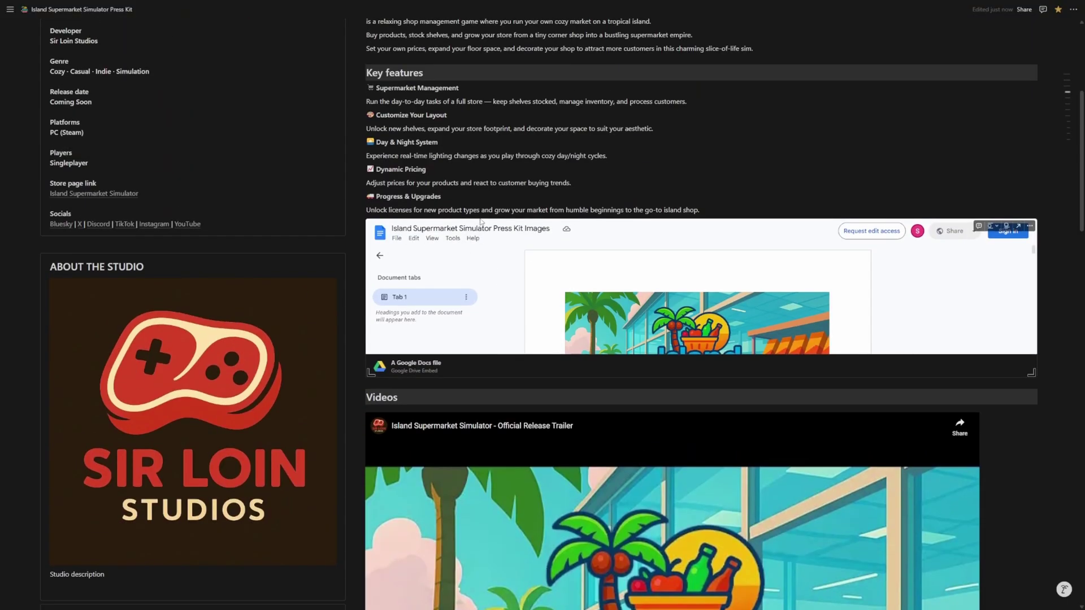
key(alt+Tab)
drag(1079, 564, 792, 209)
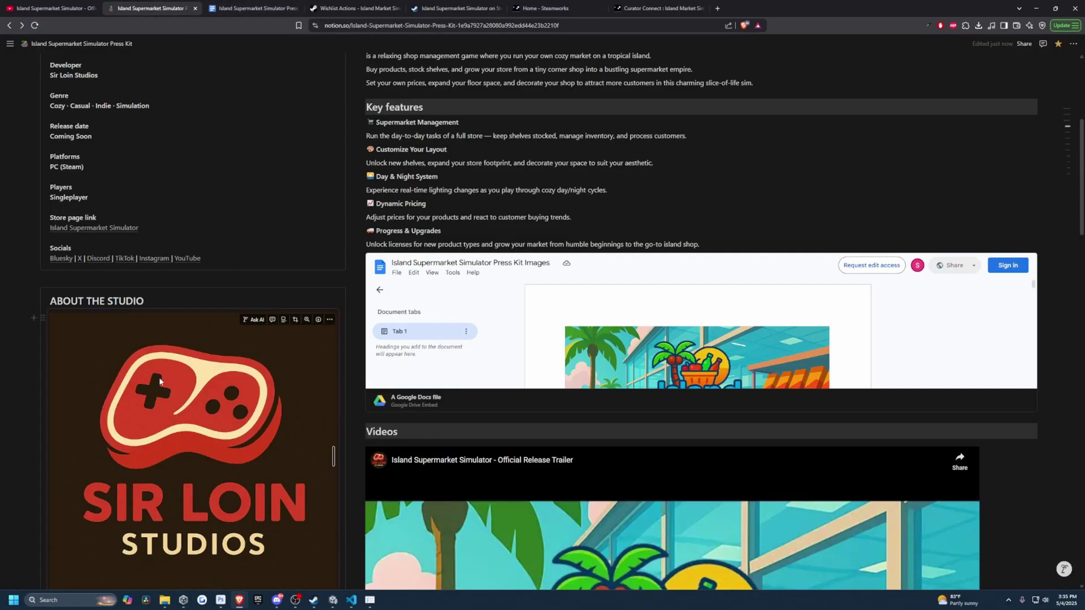
click(277, 599)
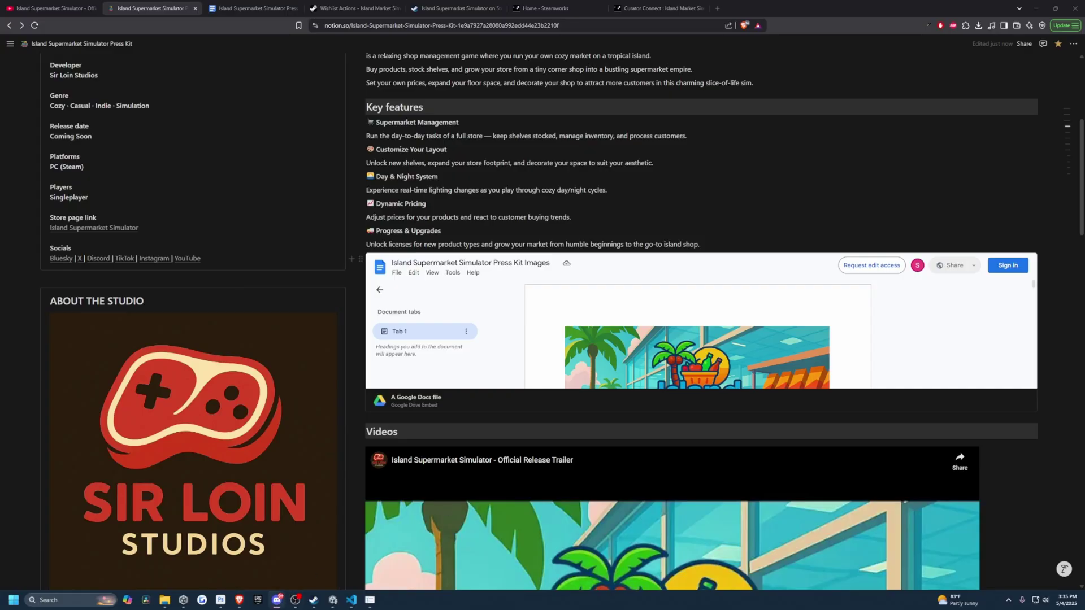
scroll(195, 247, down, 1)
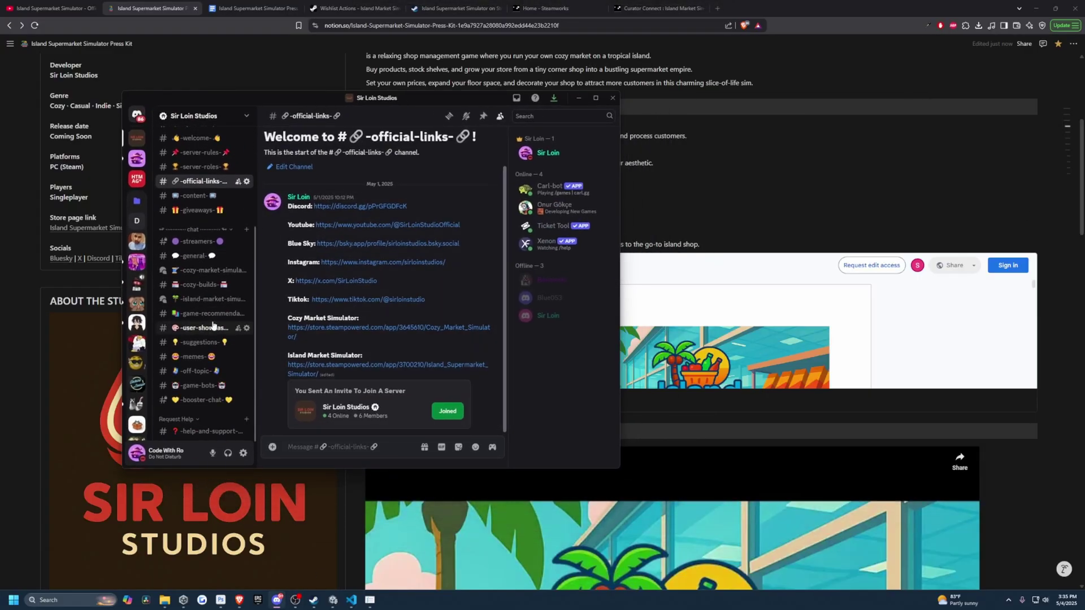
click(195, 243)
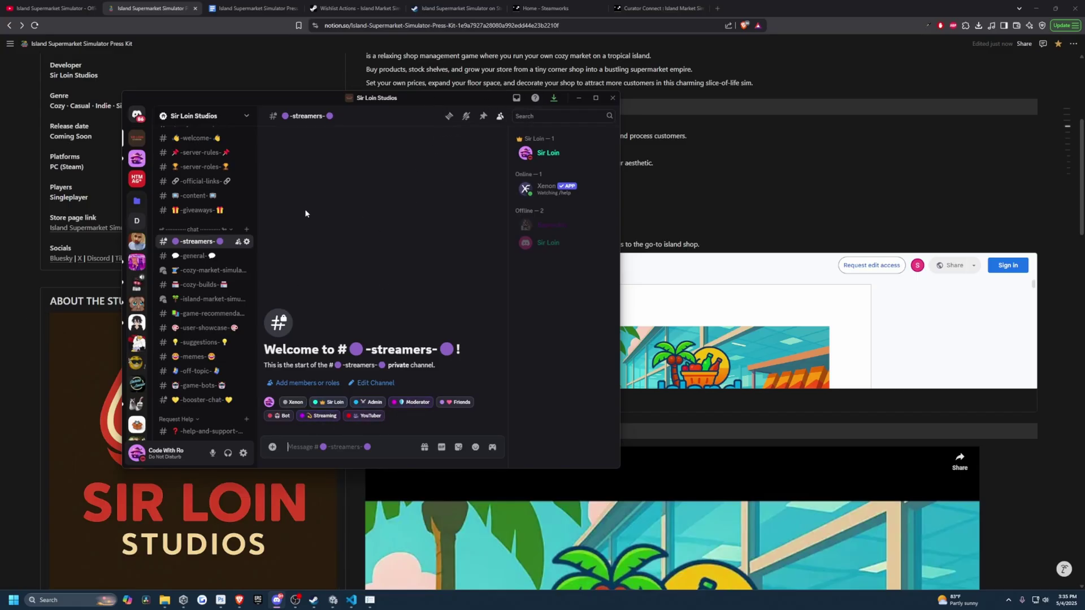
click(576, 99)
scroll(222, 356, down, 15)
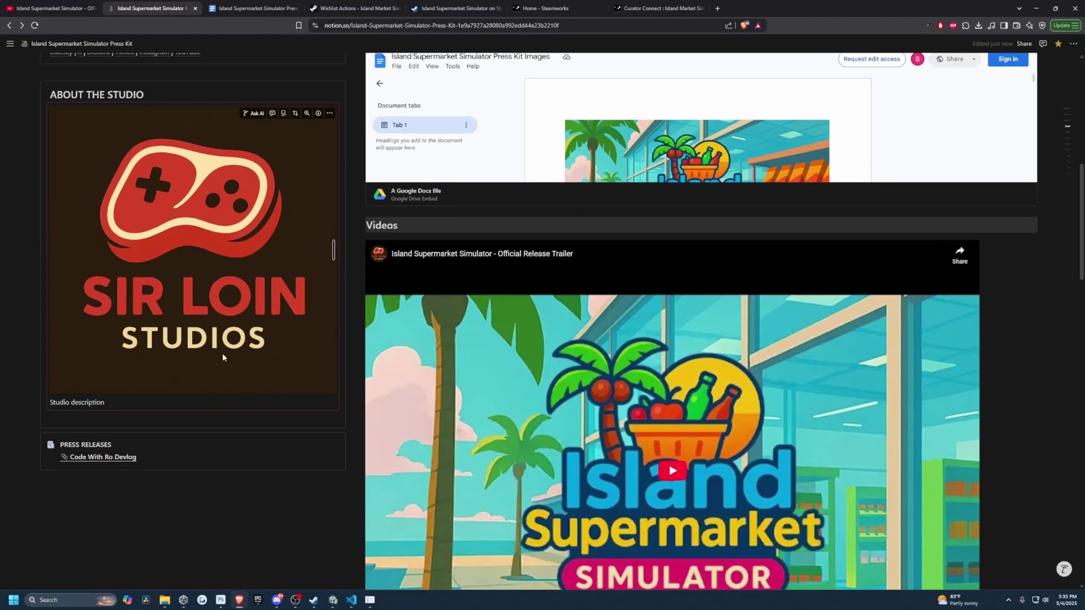
scroll(235, 346, up, 3)
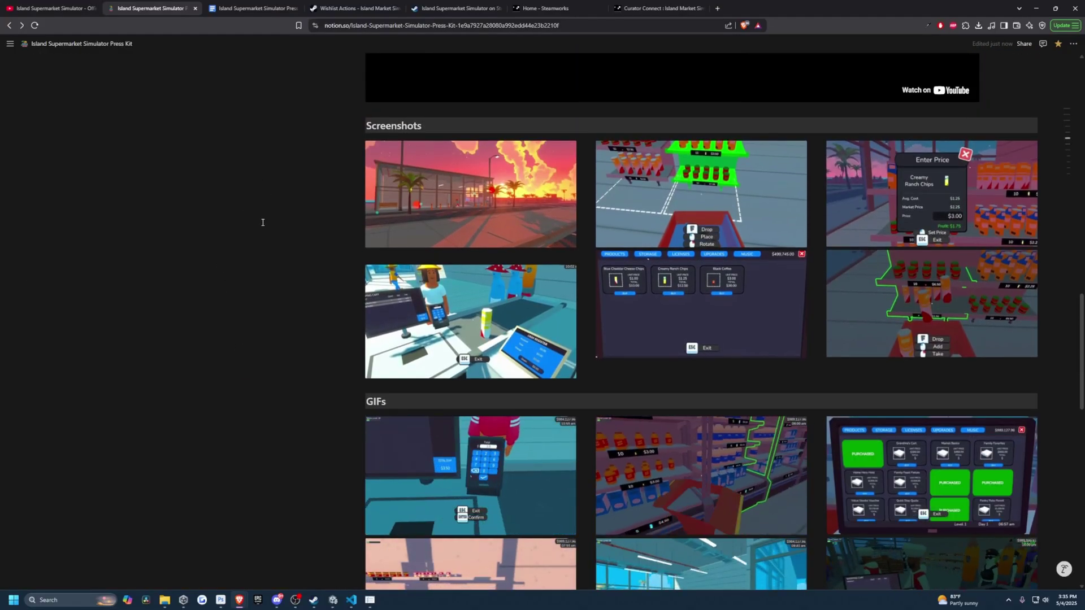
- Open the game's Curator Connect page and scroll through the suggested curator list
click(630, 7)
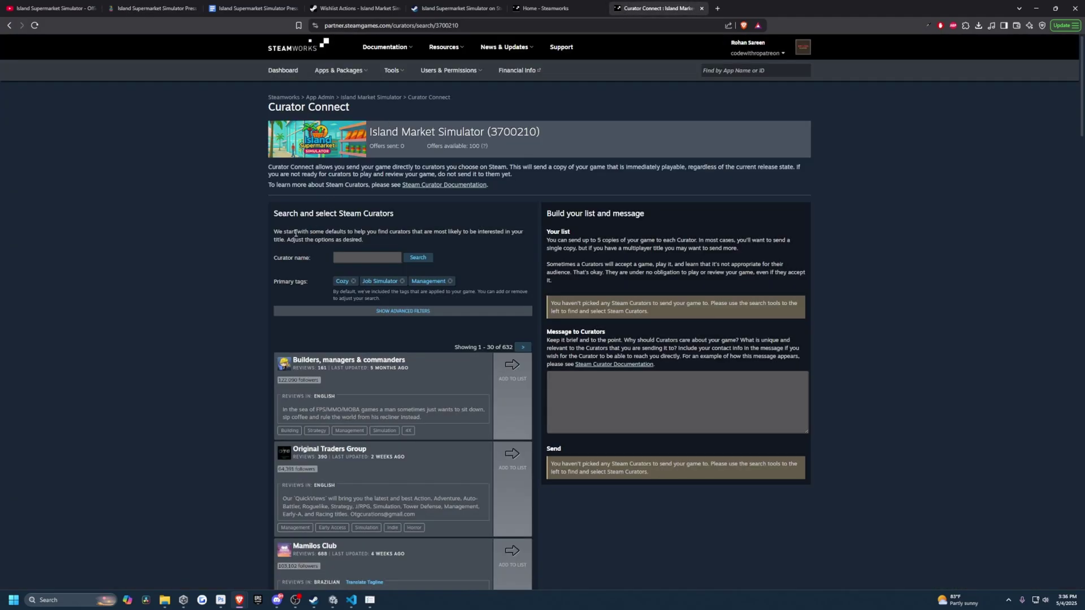
scroll(270, 293, down, 3)
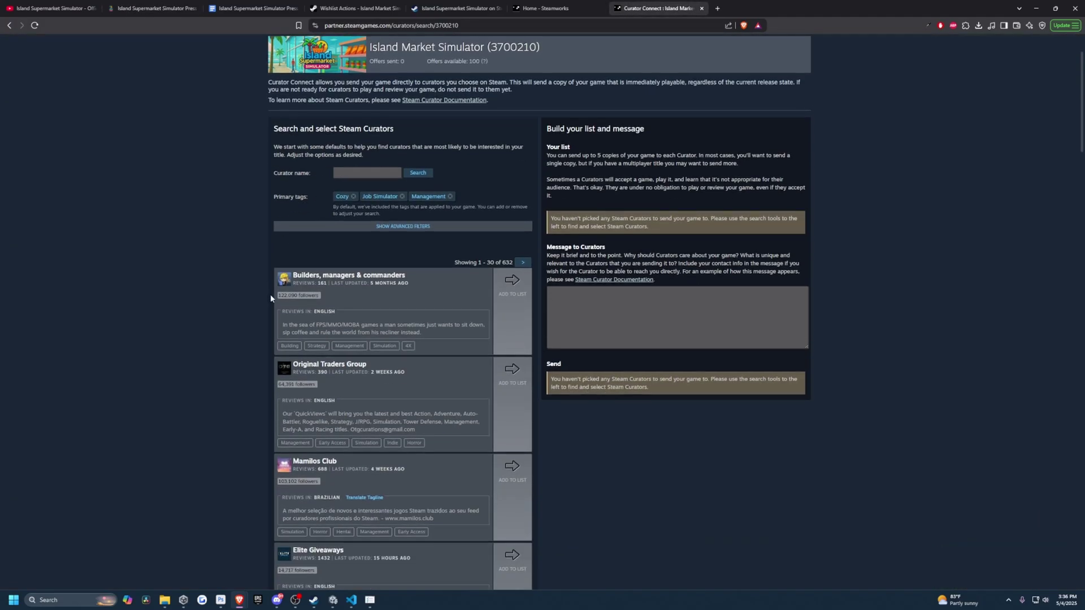
scroll(345, 343, down, 1)
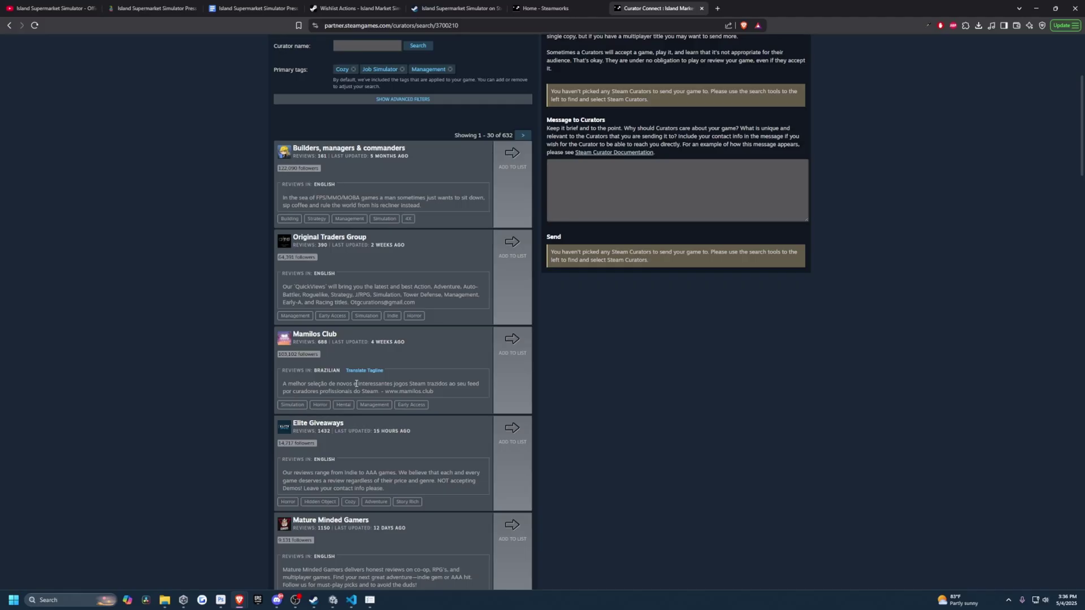
scroll(348, 376, up, 2)
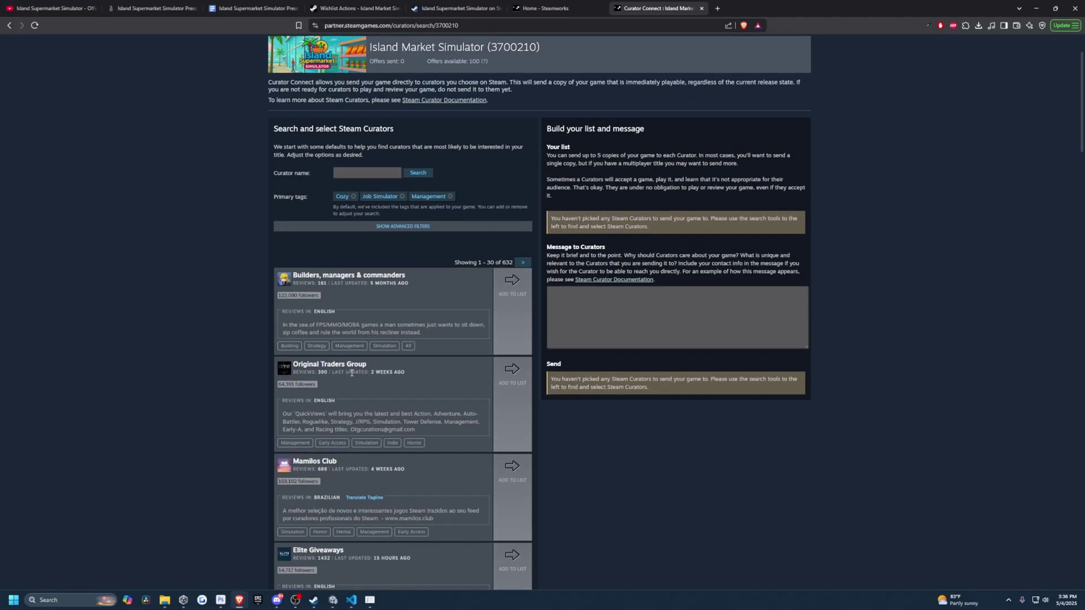
scroll(351, 373, down, 2)
scroll(215, 316, down, 3)
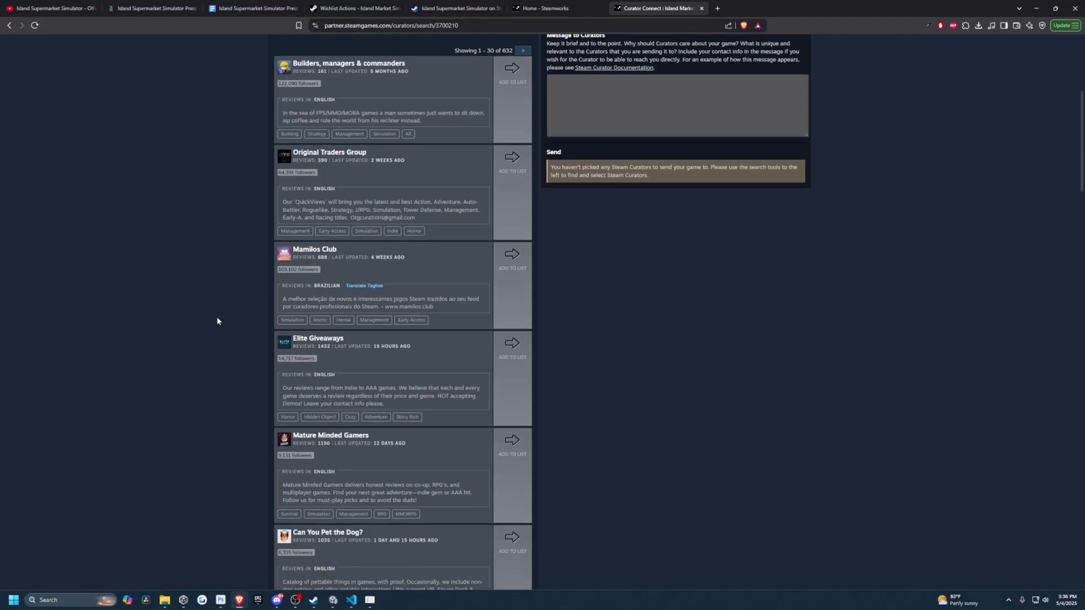
scroll(220, 320, down, 2)
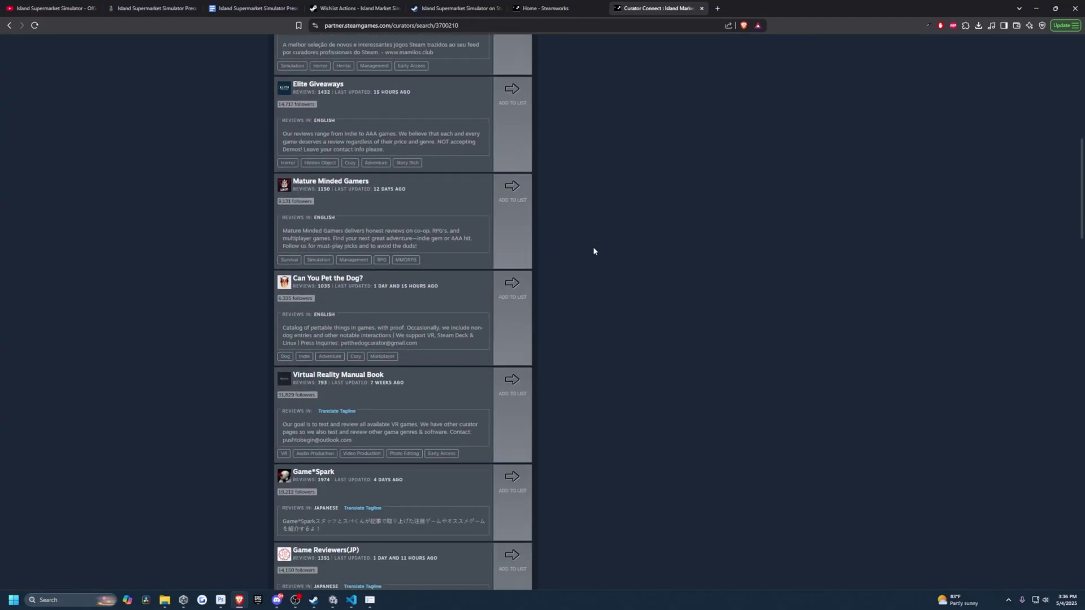
scroll(592, 266, down, 2)
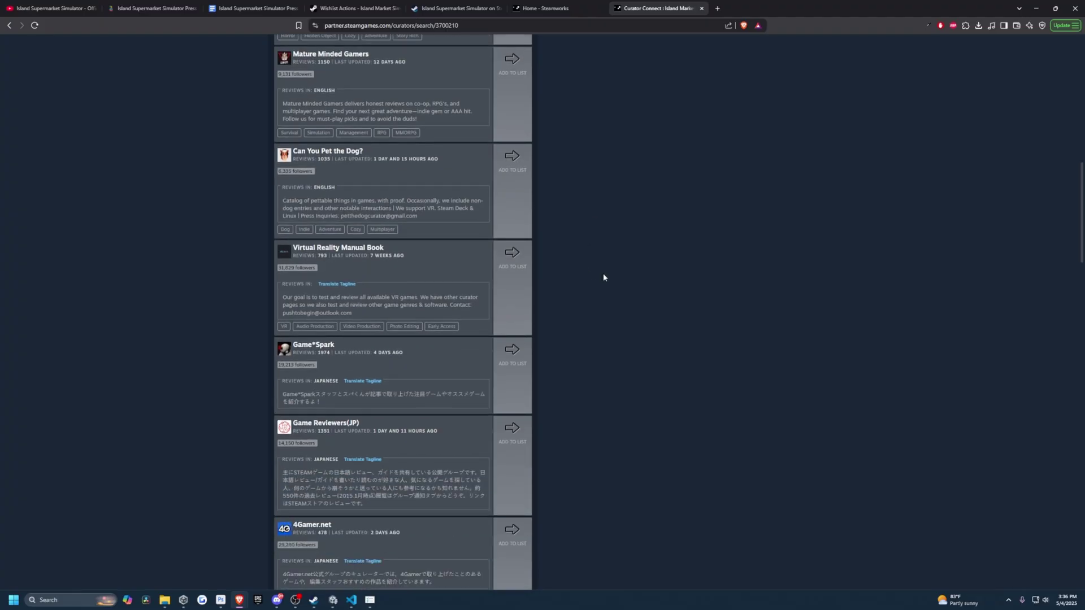
scroll(607, 308, down, 1)
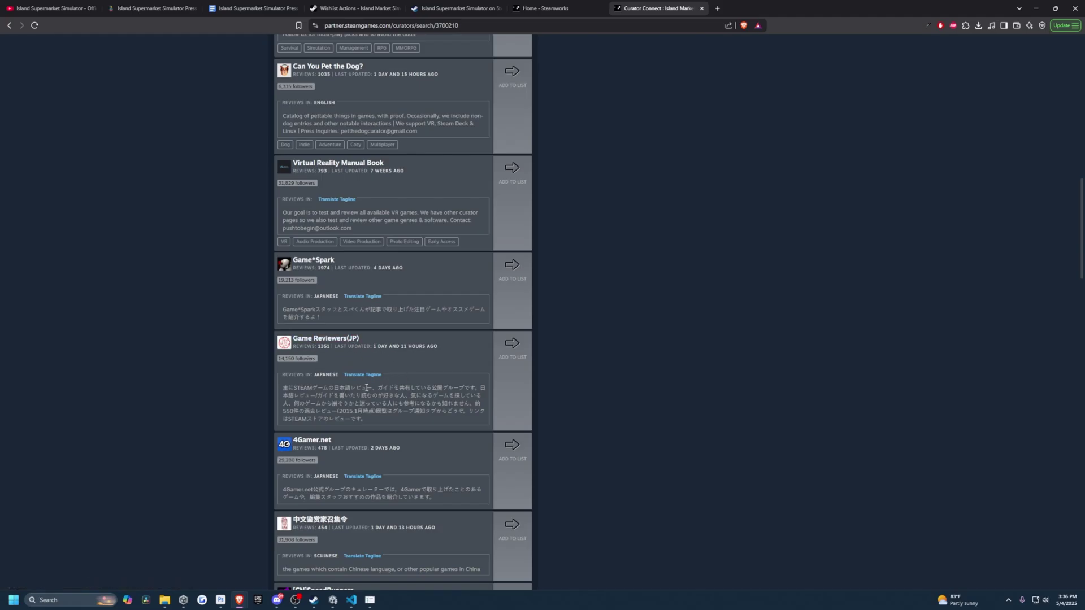
scroll(397, 376, up, 15)
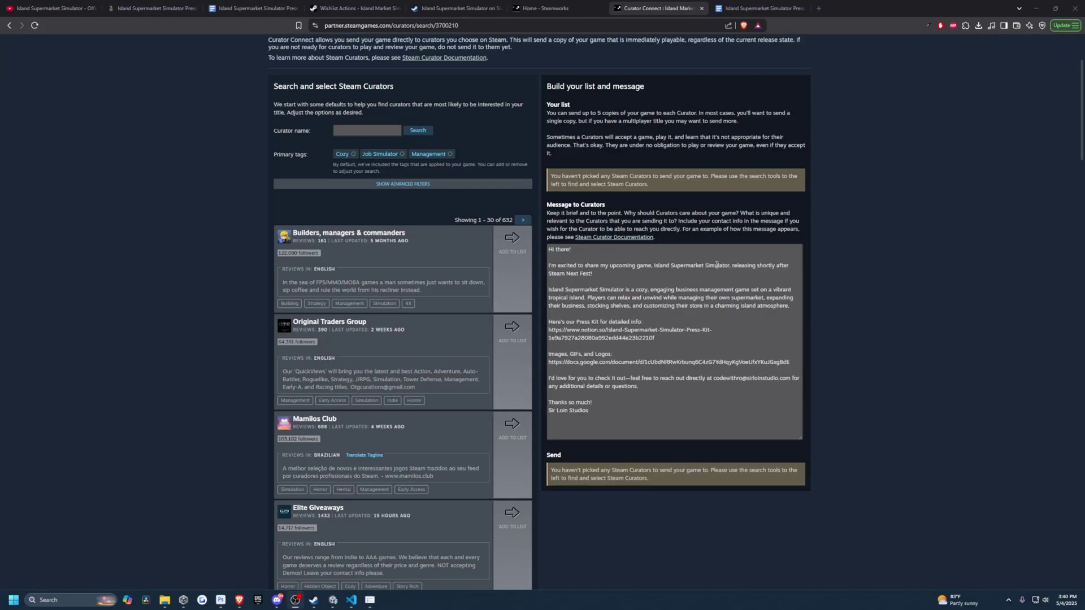
triple_click(673, 339)
click(673, 335)
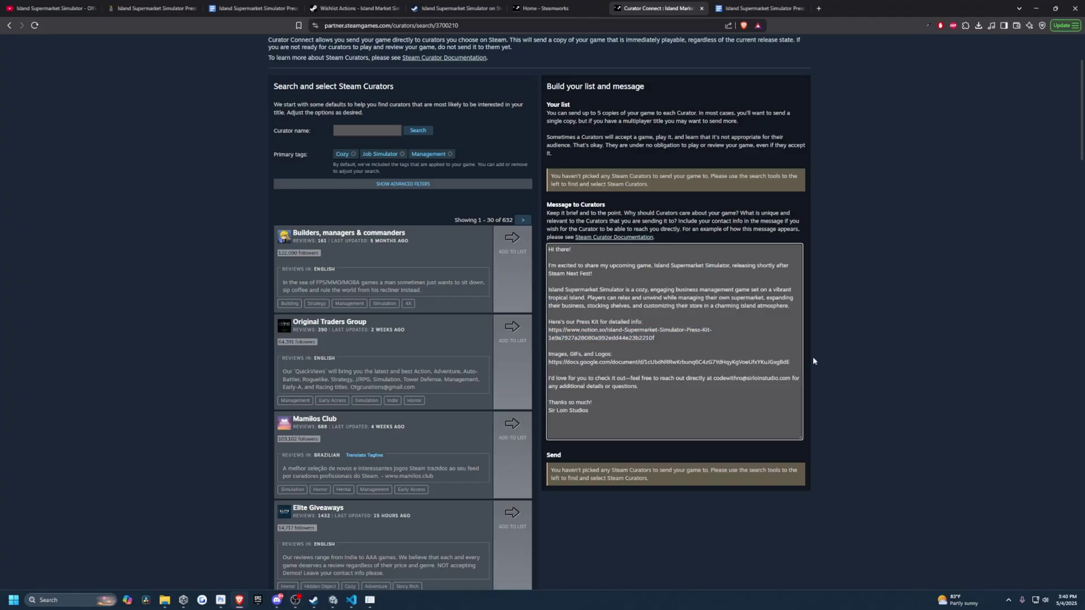
drag(795, 362, 615, 365)
click(616, 379)
scroll(405, 180, up, 3)
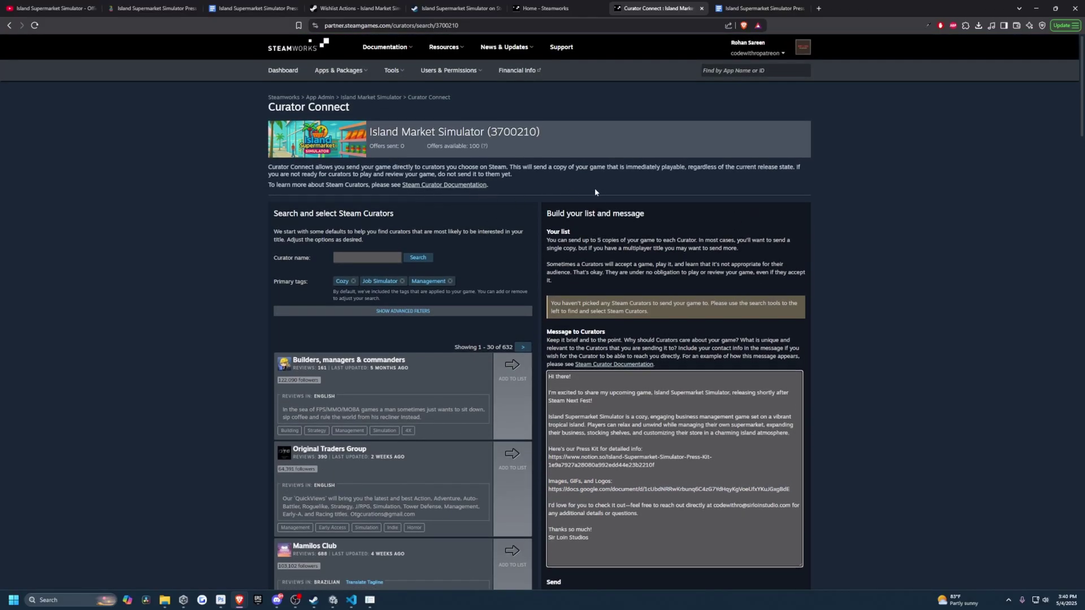
mouse_move(484, 145)
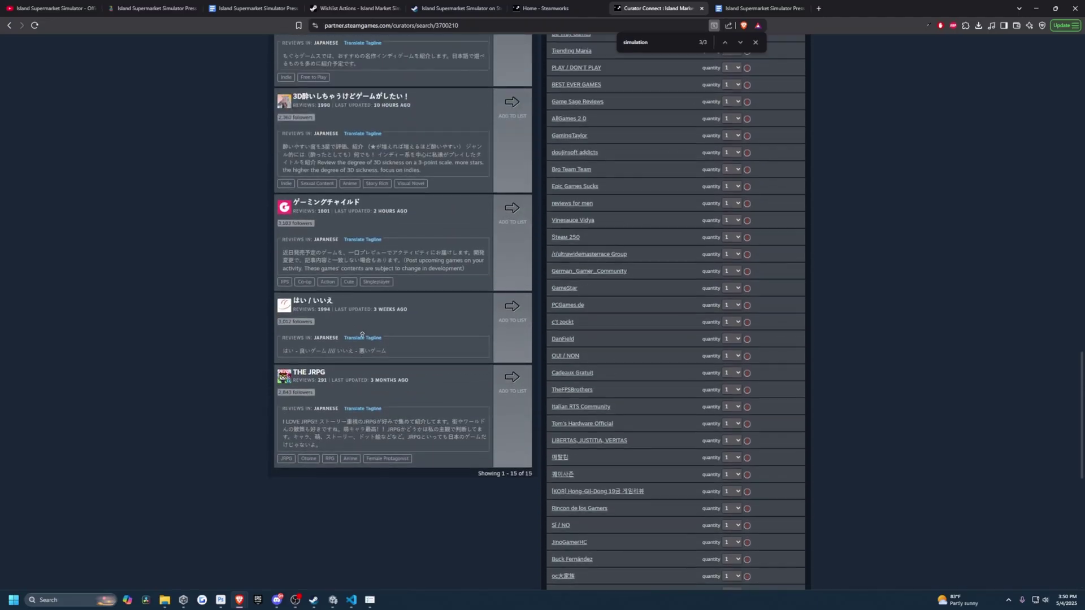
- Review the listed curators and message, then send the Curator Connect offers
scroll(362, 334, up, 20)
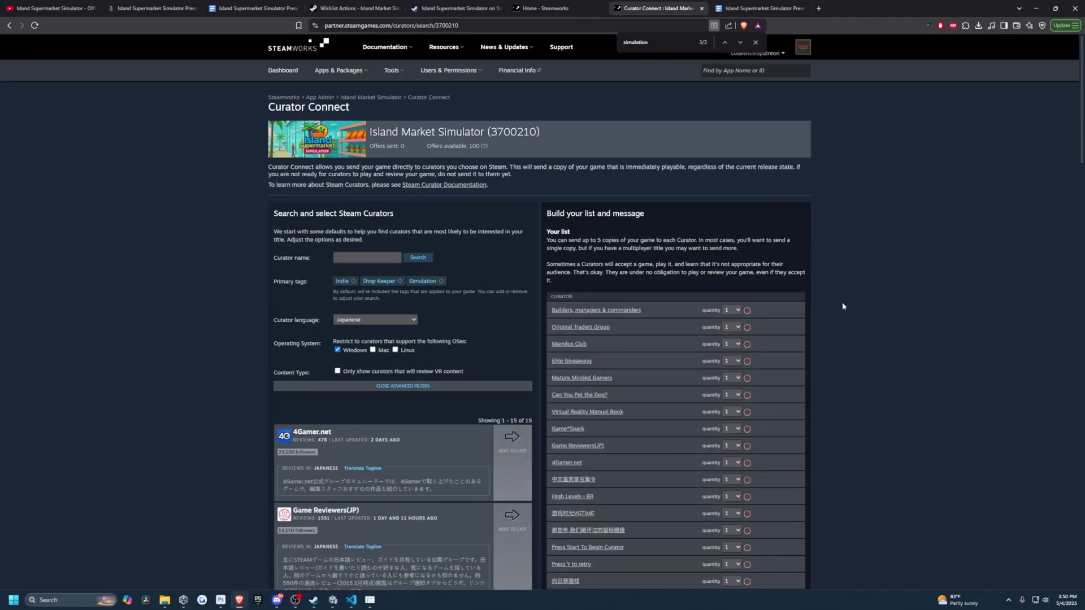
scroll(841, 289, down, 10)
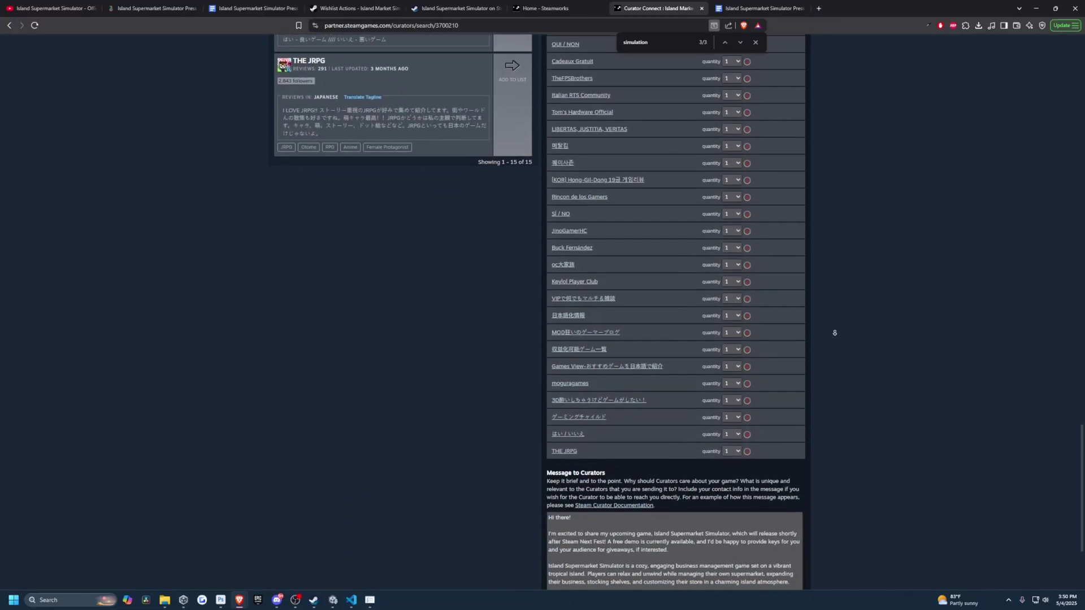
click(683, 579)
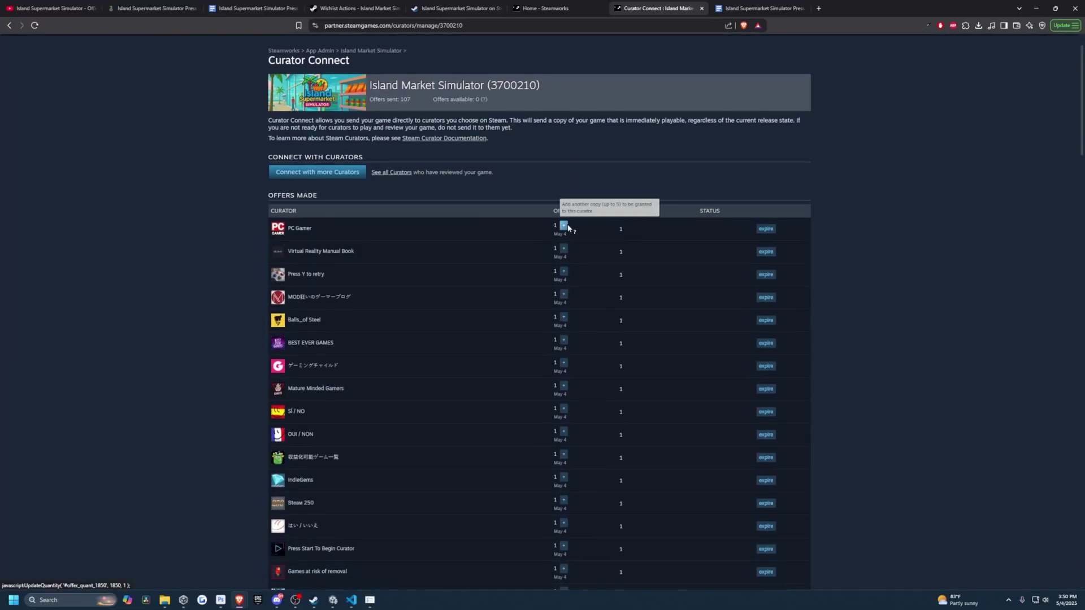
scroll(385, 308, down, 4)
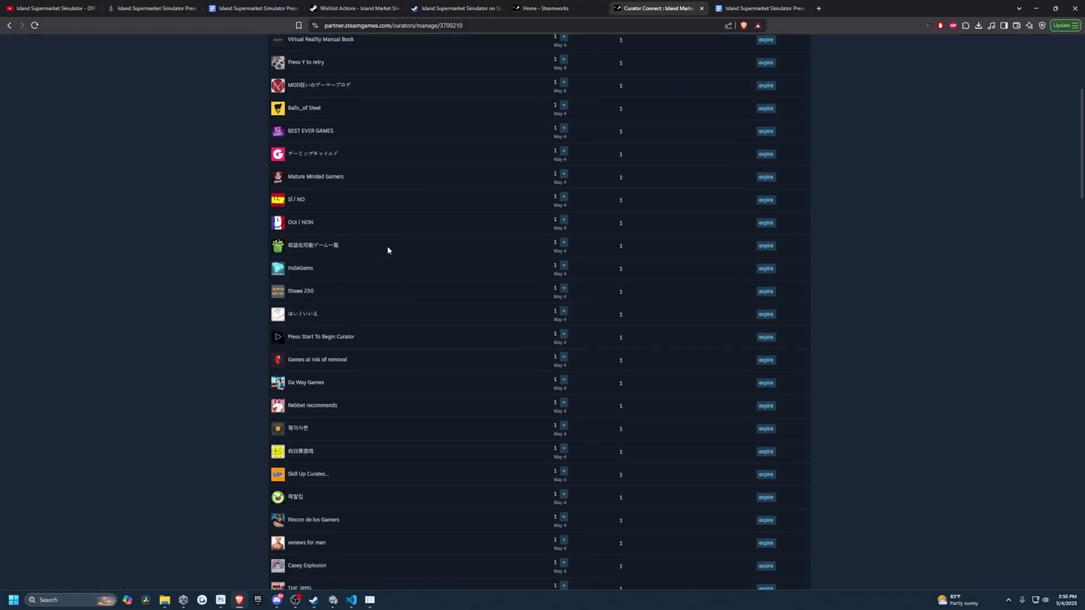
scroll(379, 314, down, 8)
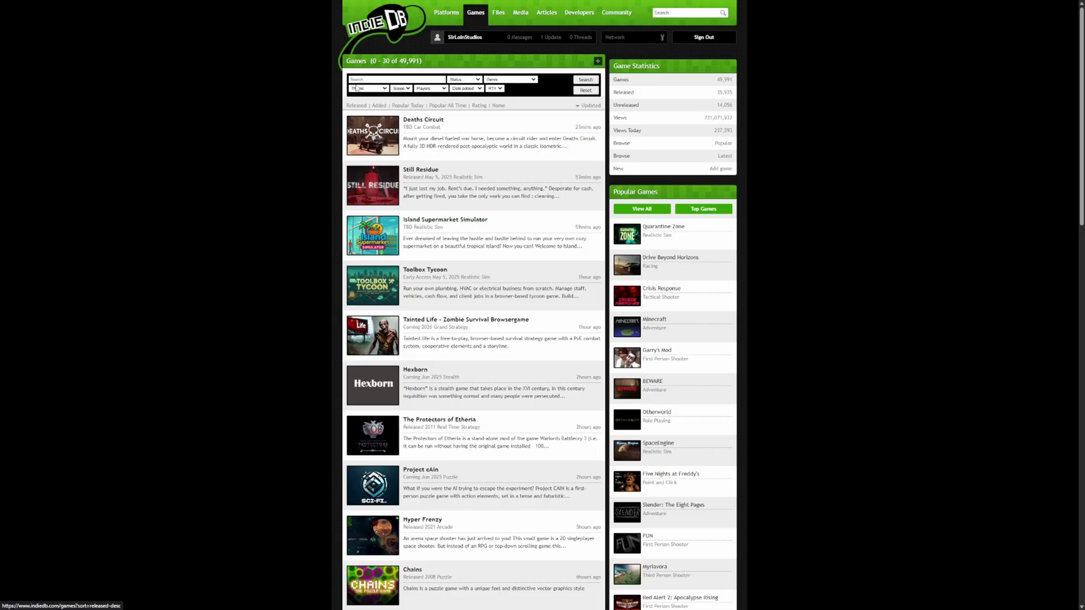
mouse_move(470, 17)
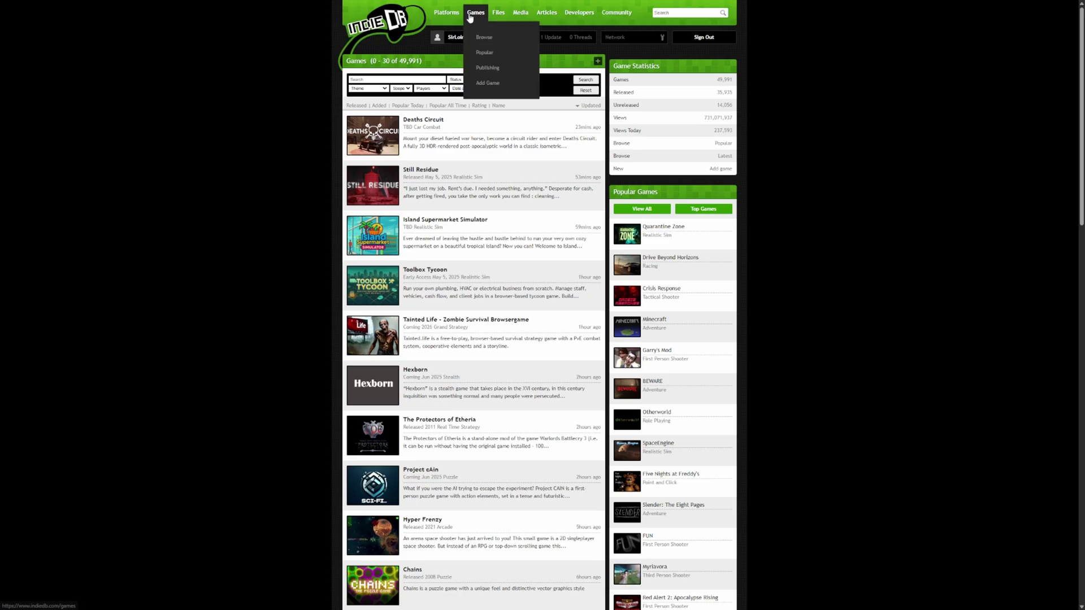
click(481, 91)
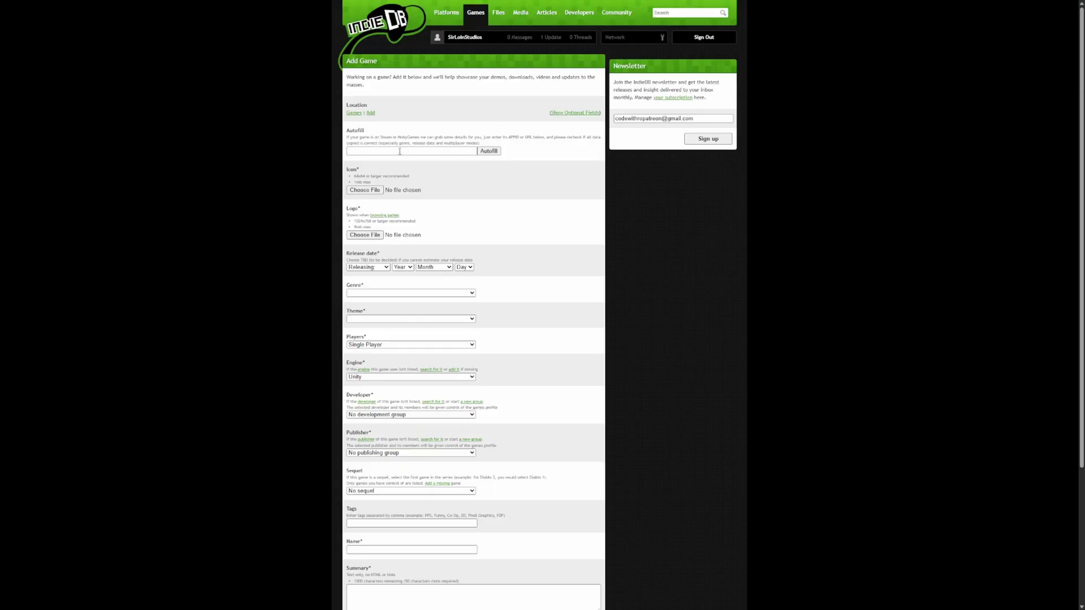
scroll(400, 152, down, 1)
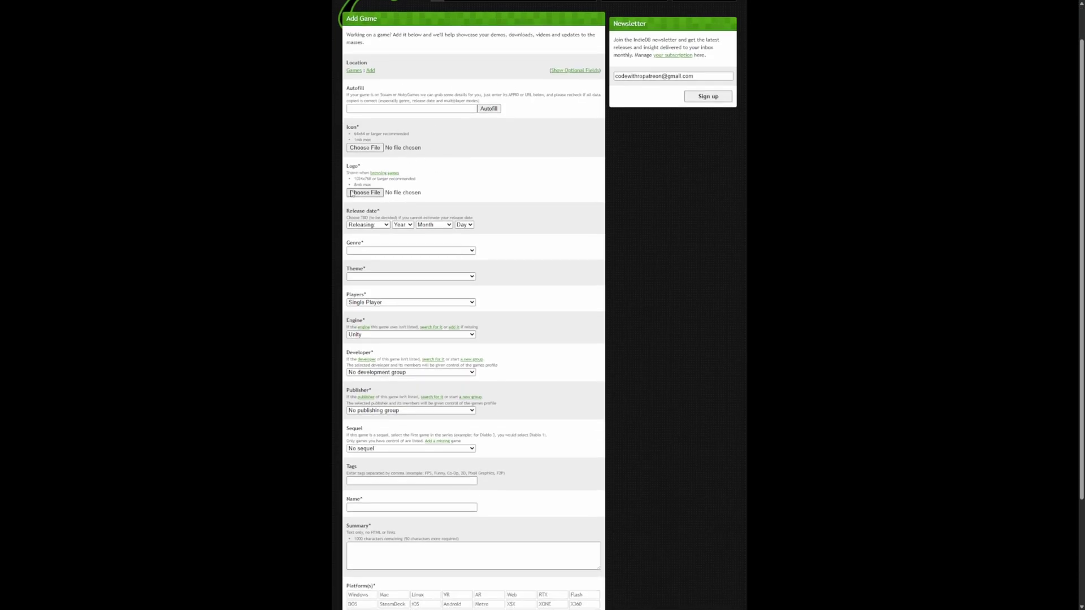
scroll(352, 193, down, 2)
click(361, 139)
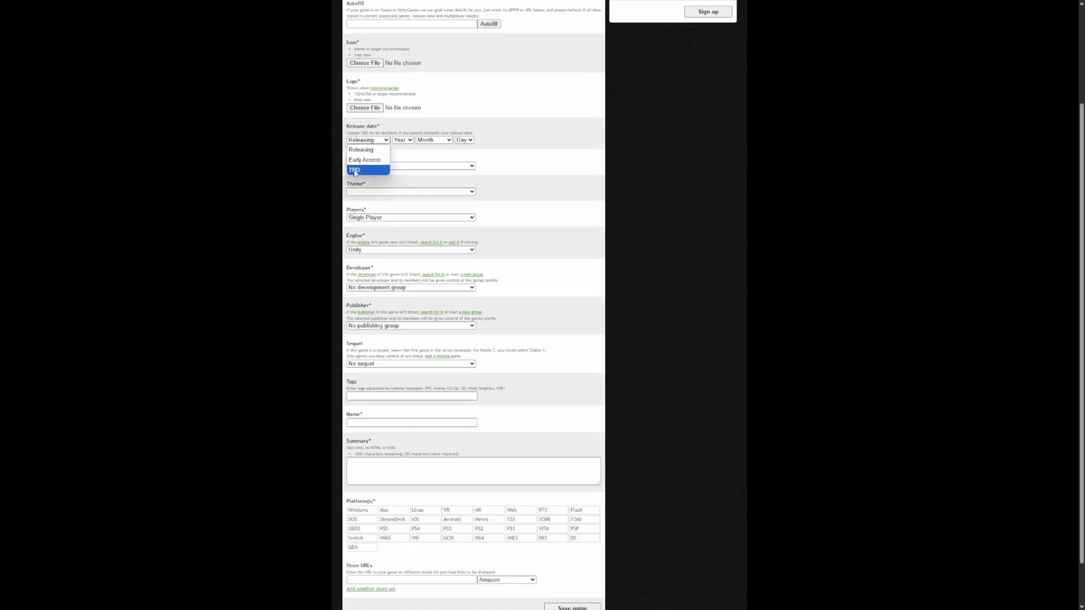
click(352, 170)
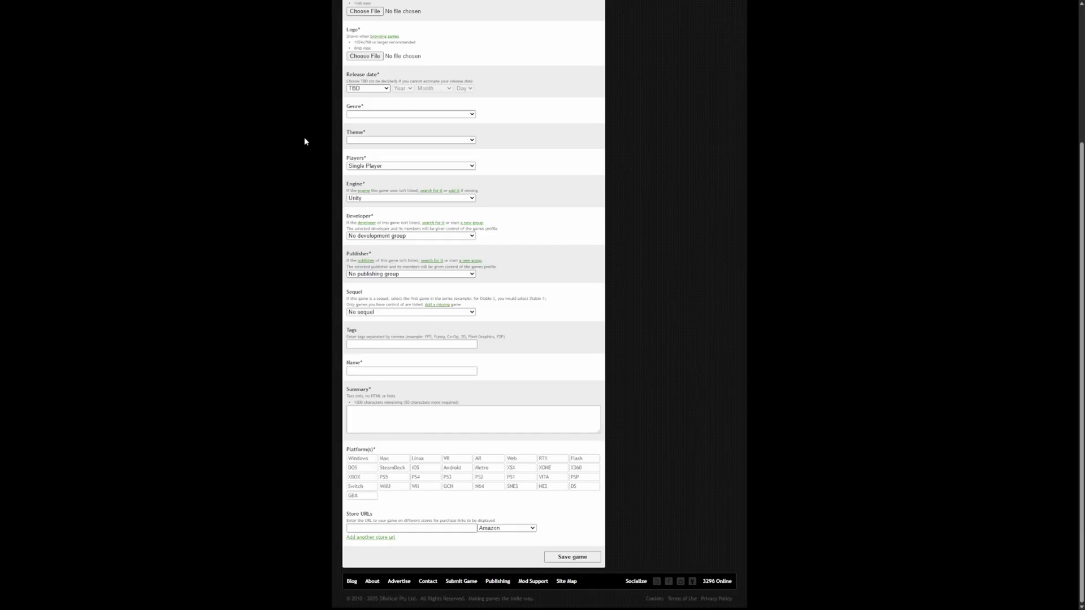
key(alt+Left)
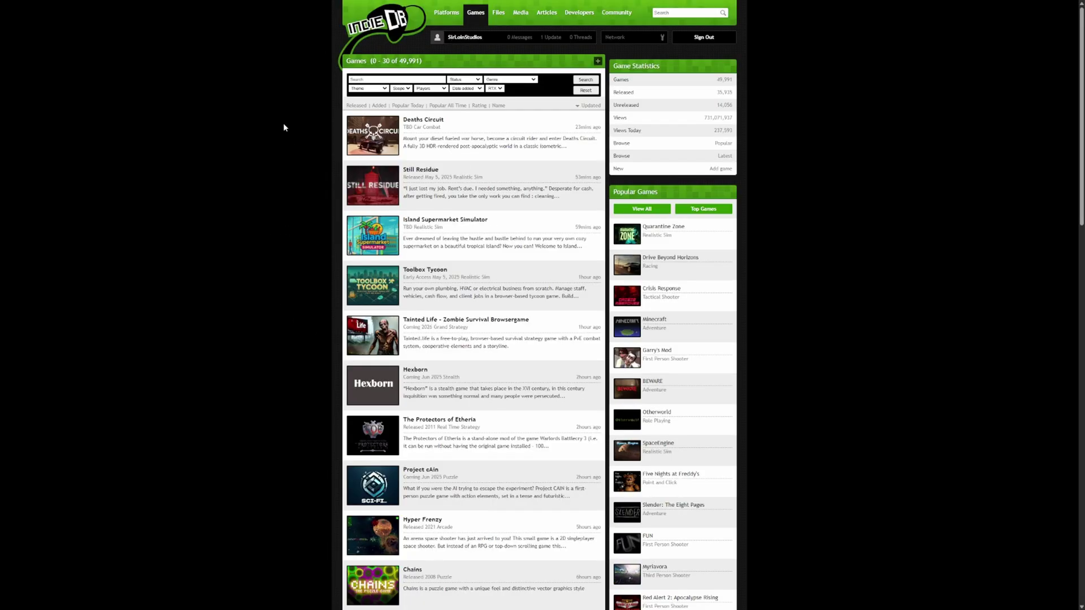
- Read the Island Supermarket Simulator IndieDB article down to the comments and back up
key(alt+Left)
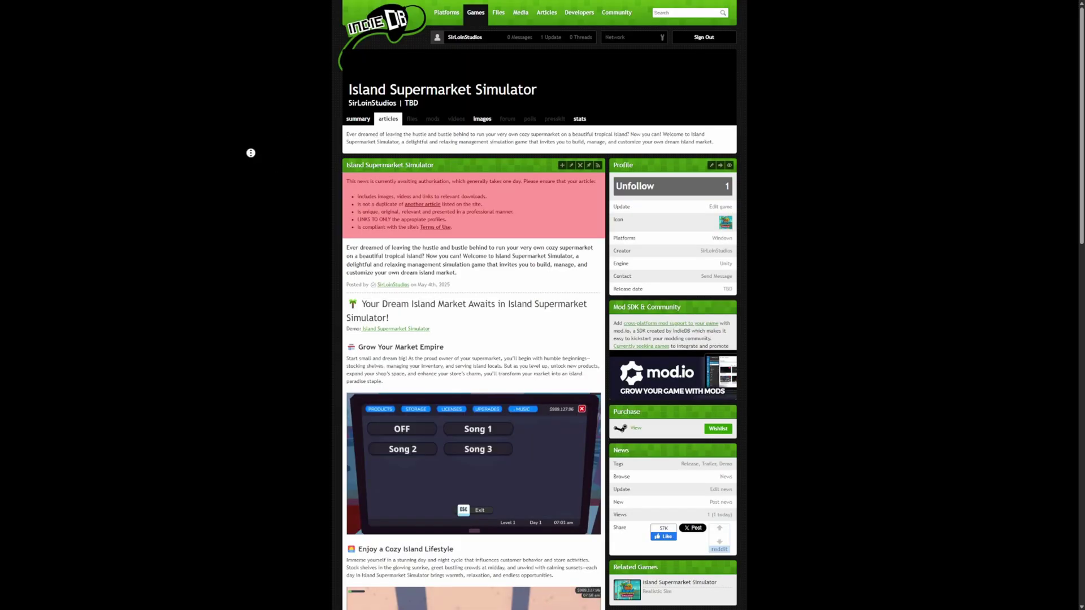
scroll(247, 169, down, 1)
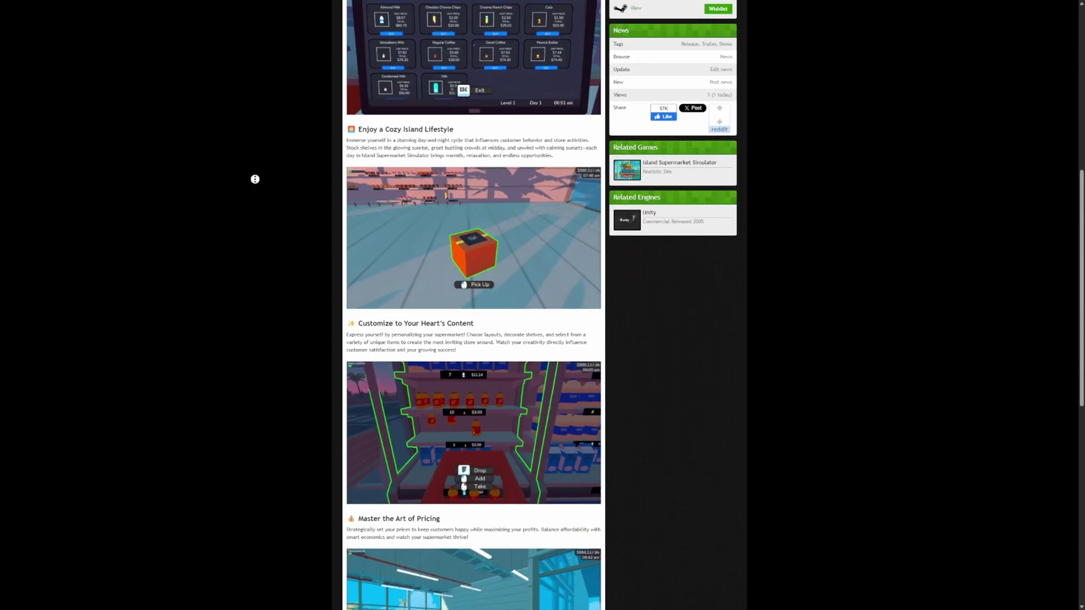
middle_click(258, 192)
scroll(258, 191, down, 3)
scroll(356, 325, down, 4)
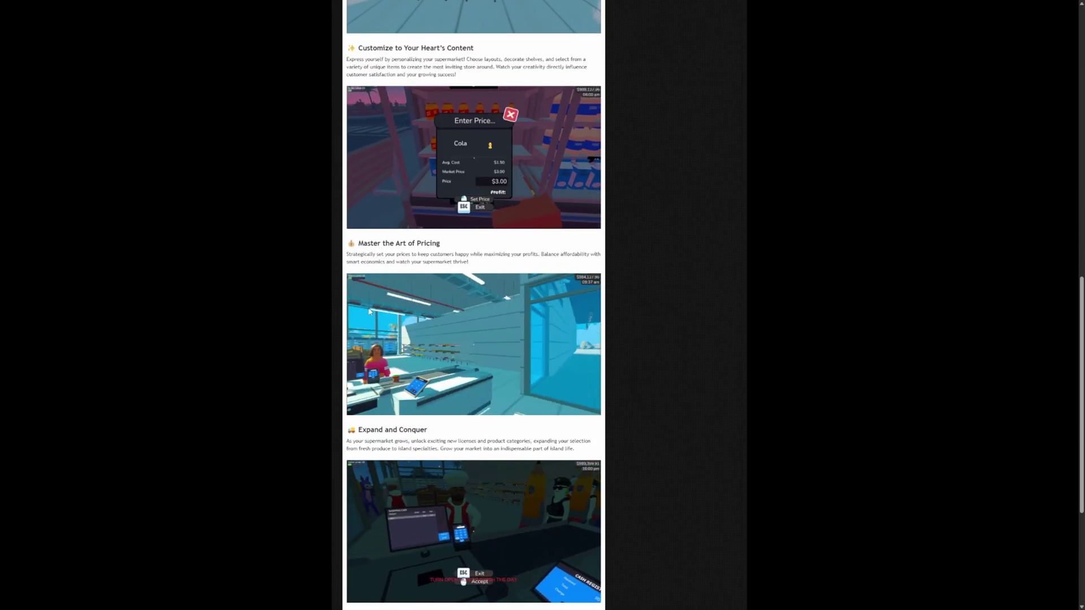
scroll(367, 310, down, 3)
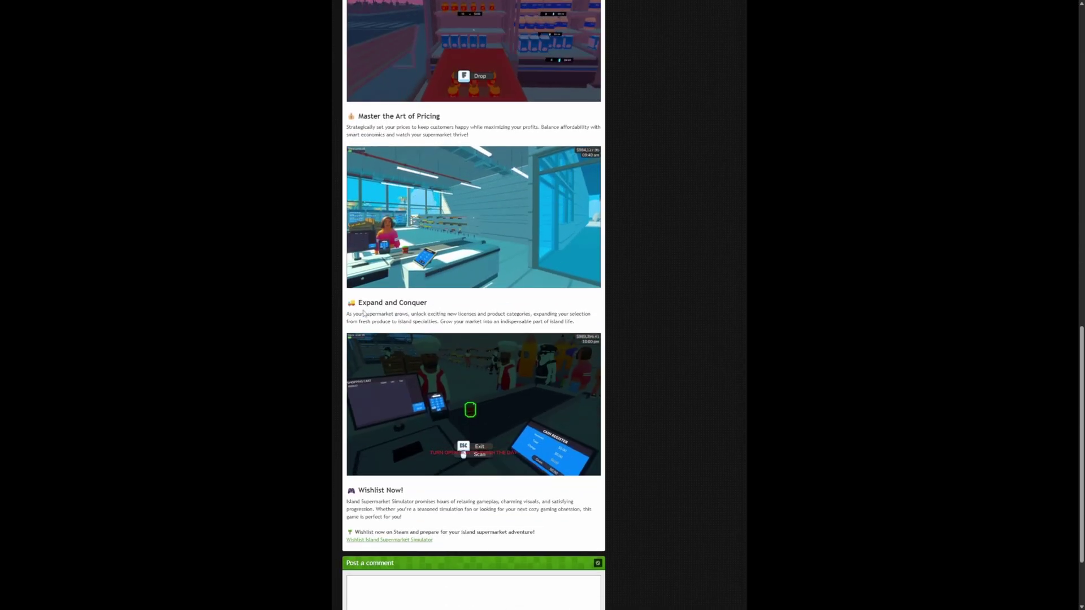
scroll(363, 314, down, 1)
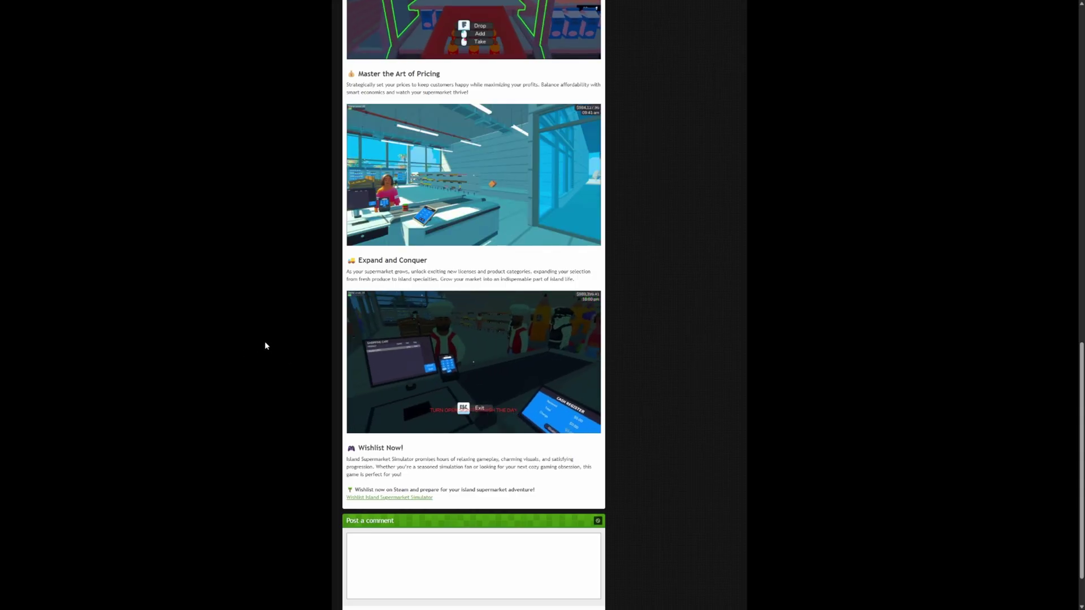
scroll(254, 324, up, 15)
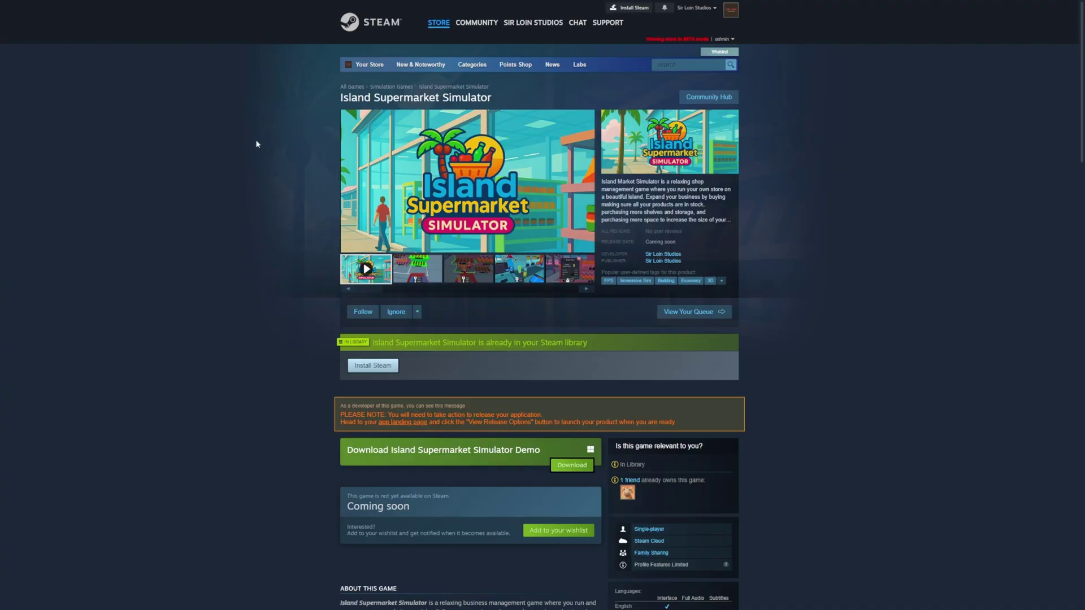
- Scroll the Steam store page down to System Requirements and back to the top
scroll(249, 175, down, 2)
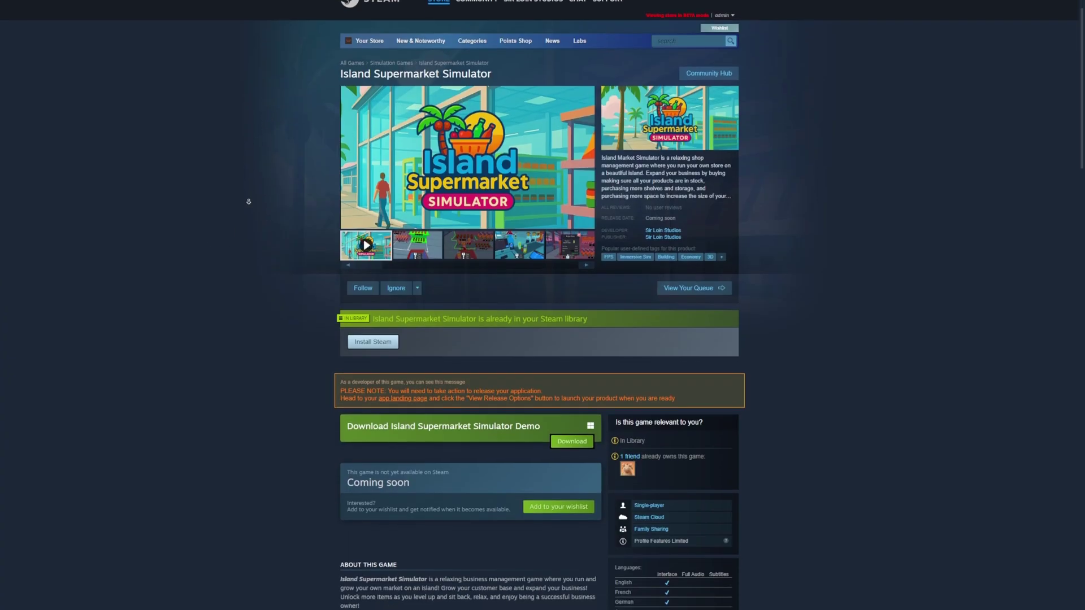
scroll(286, 298, down, 4)
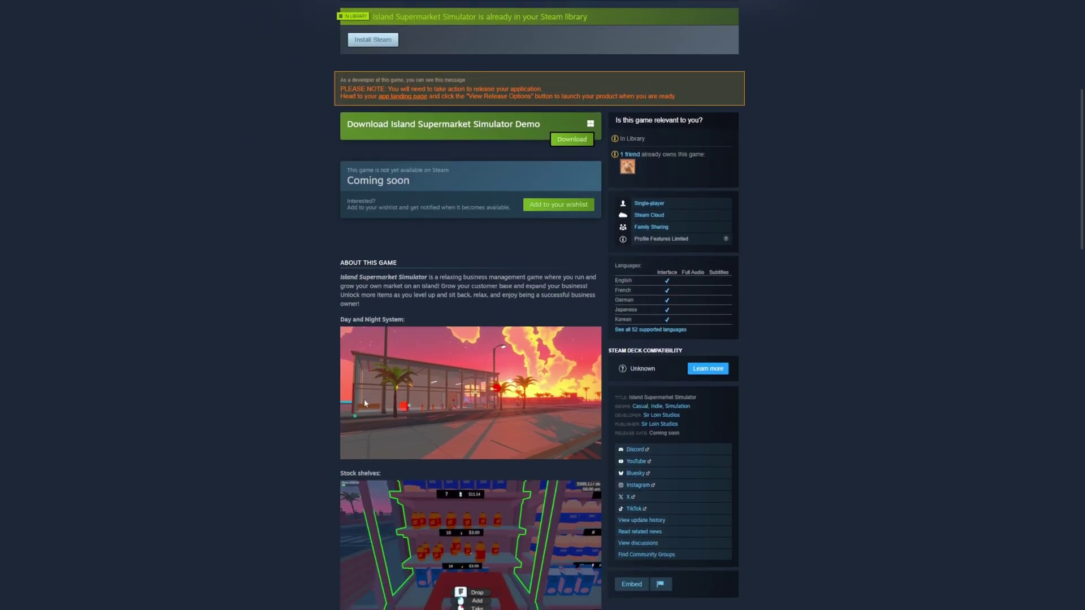
scroll(339, 356, down, 2)
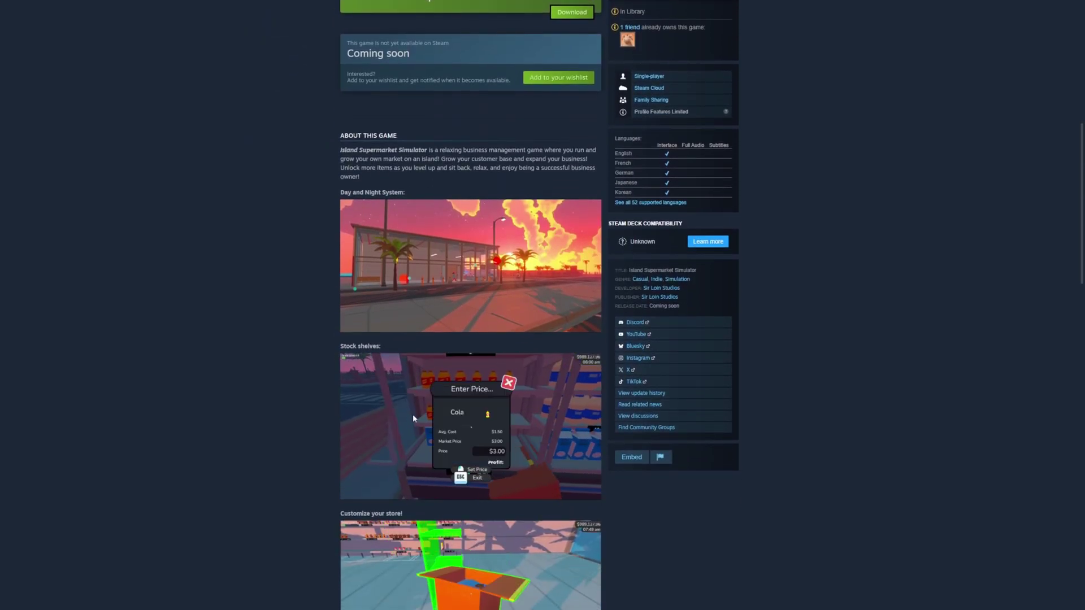
scroll(413, 418, down, 2)
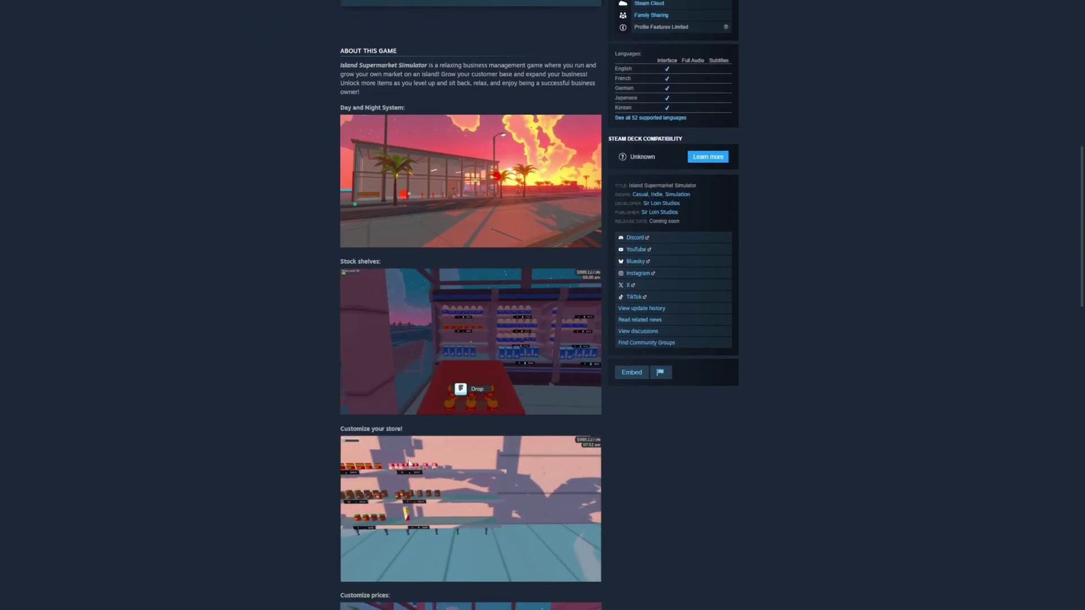
scroll(285, 443, down, 1)
scroll(223, 405, down, 2)
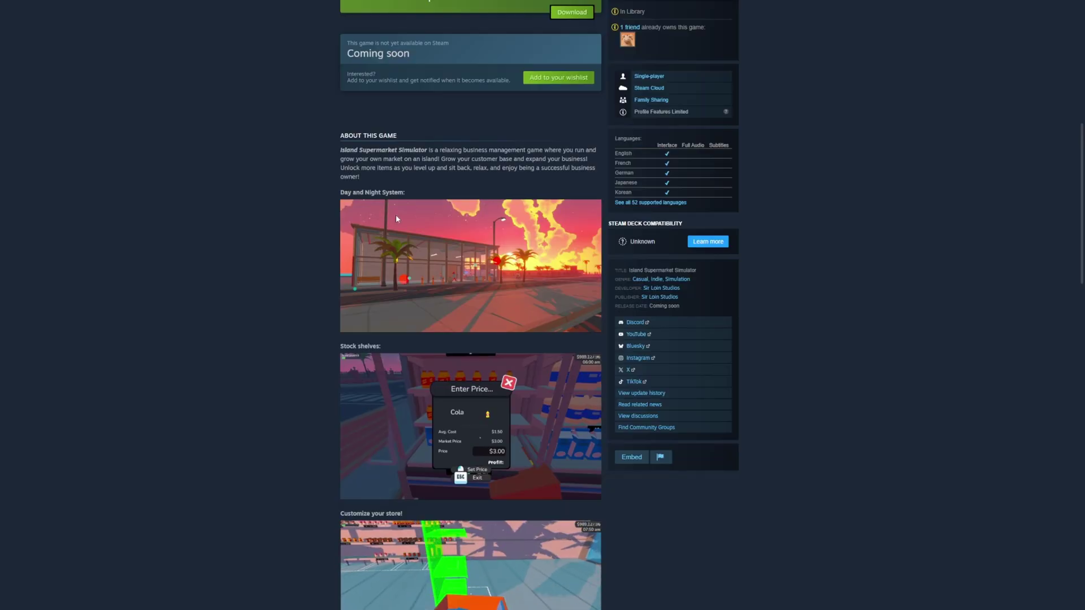
scroll(452, 237, down, 6)
scroll(495, 195, up, 4)
scroll(408, 297, down, 15)
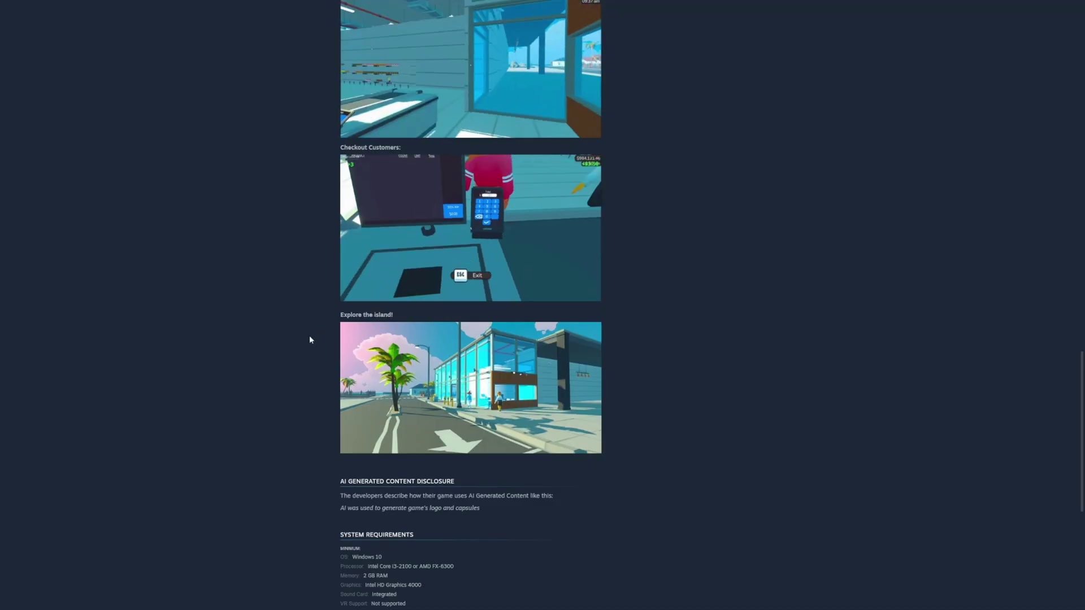
scroll(333, 361, up, 18)
scroll(526, 287, up, 2)
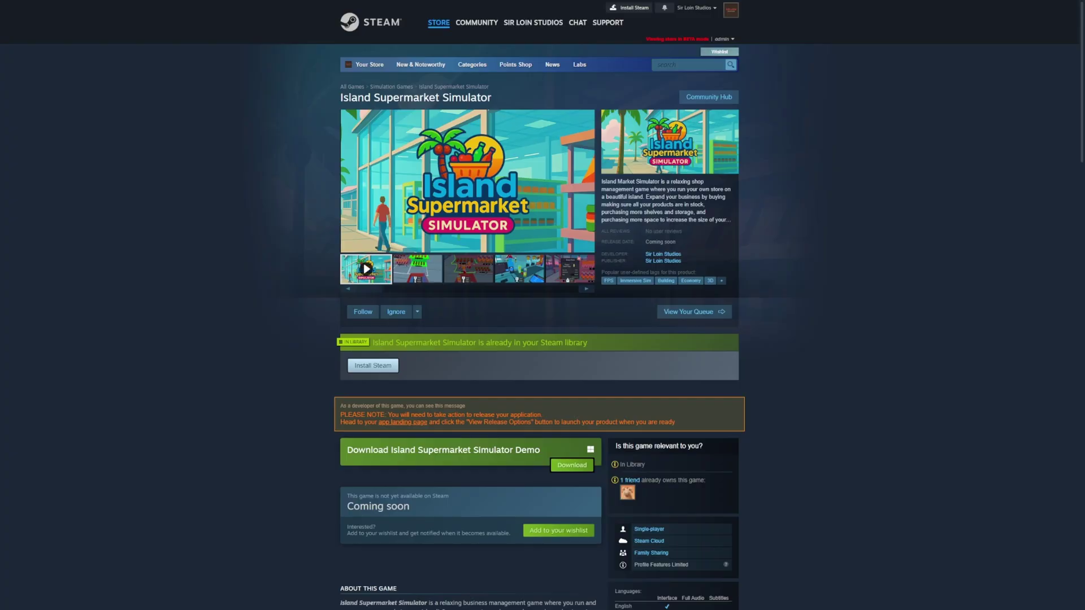
- Read the checklist's Steam Optimization advice in full screen, highlighting 'capsule images' along the way
double_click(367, 195)
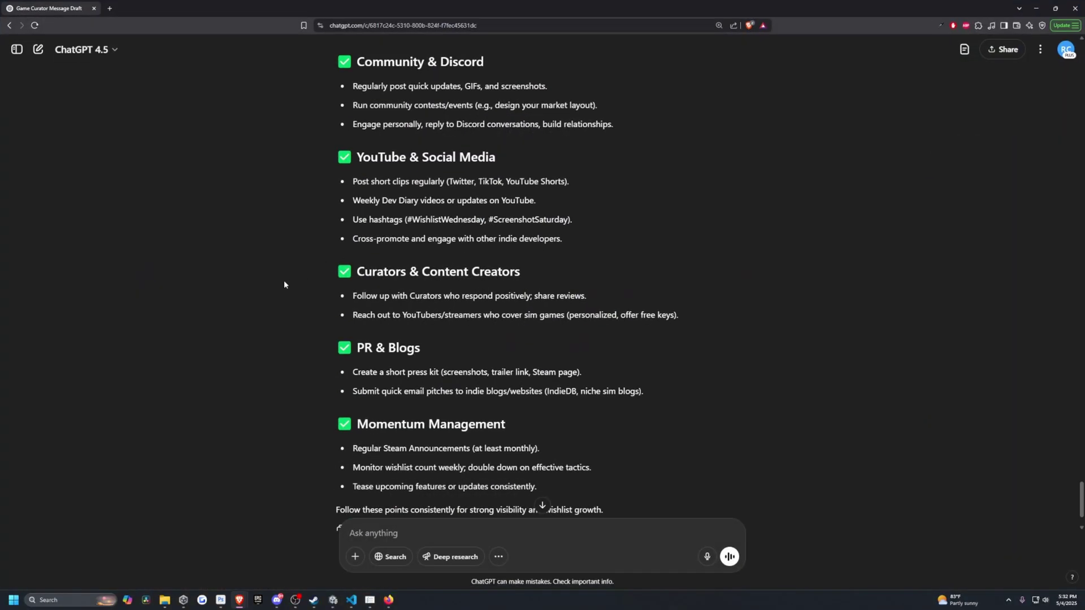
scroll(284, 280, up, 2)
scroll(274, 291, up, 3)
scroll(276, 248, down, 1)
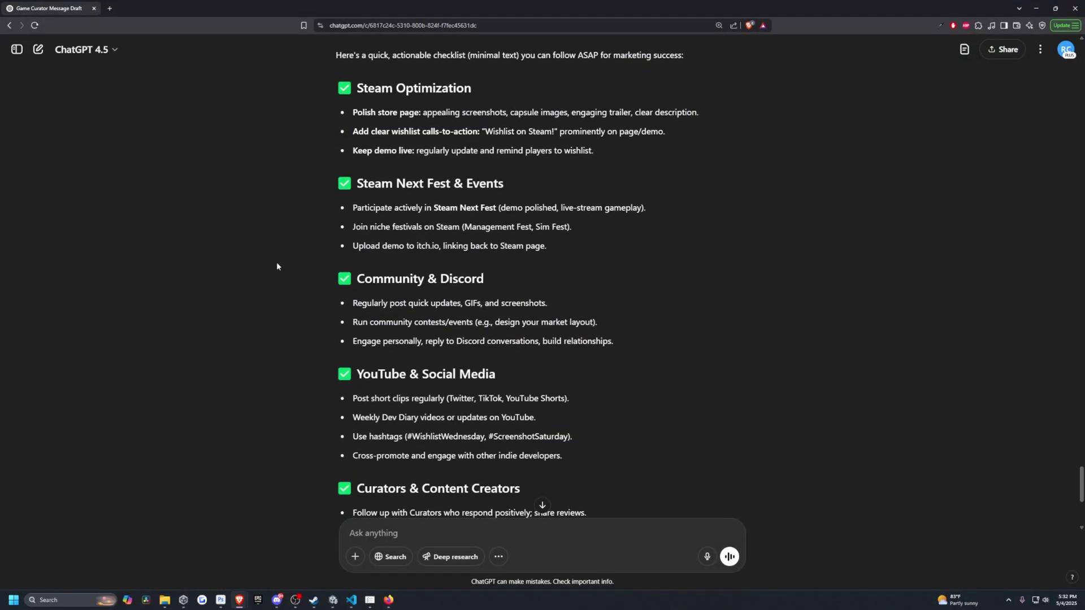
key(F11)
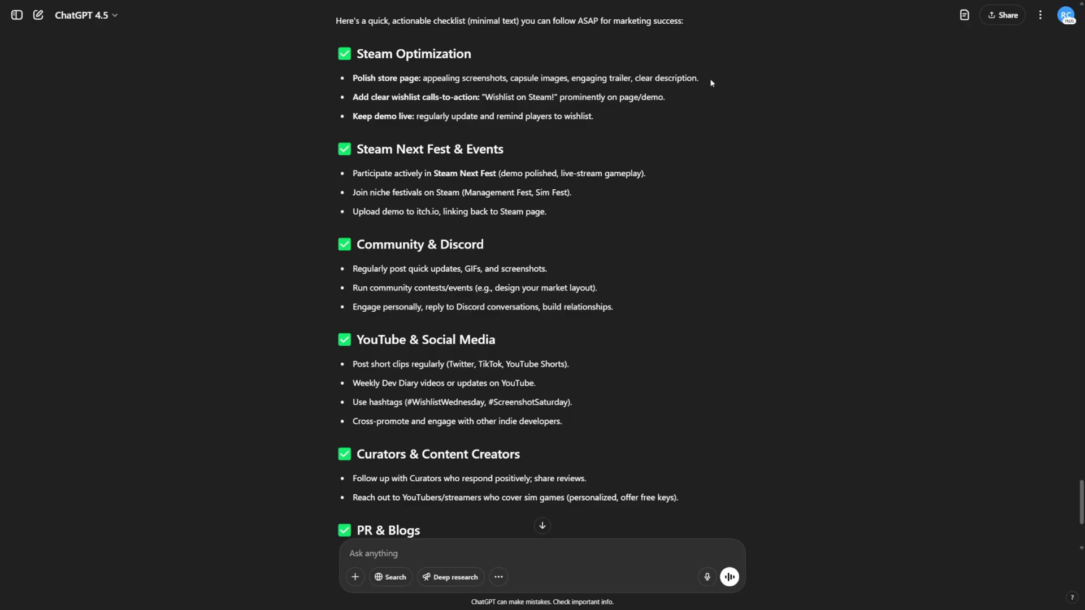
drag(510, 82, 565, 83)
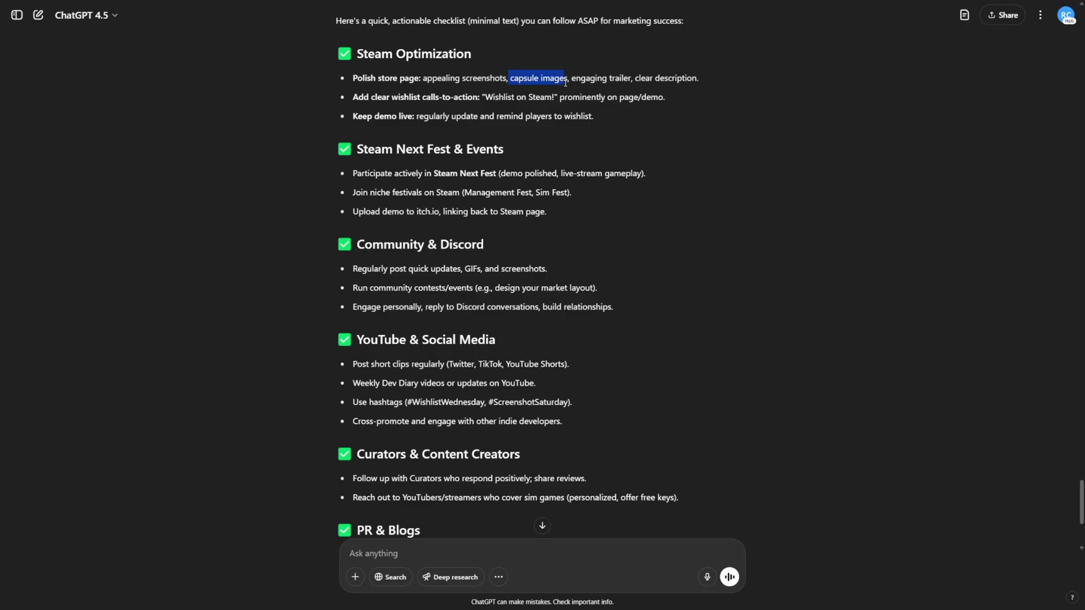
click(828, 136)
key(Escape)
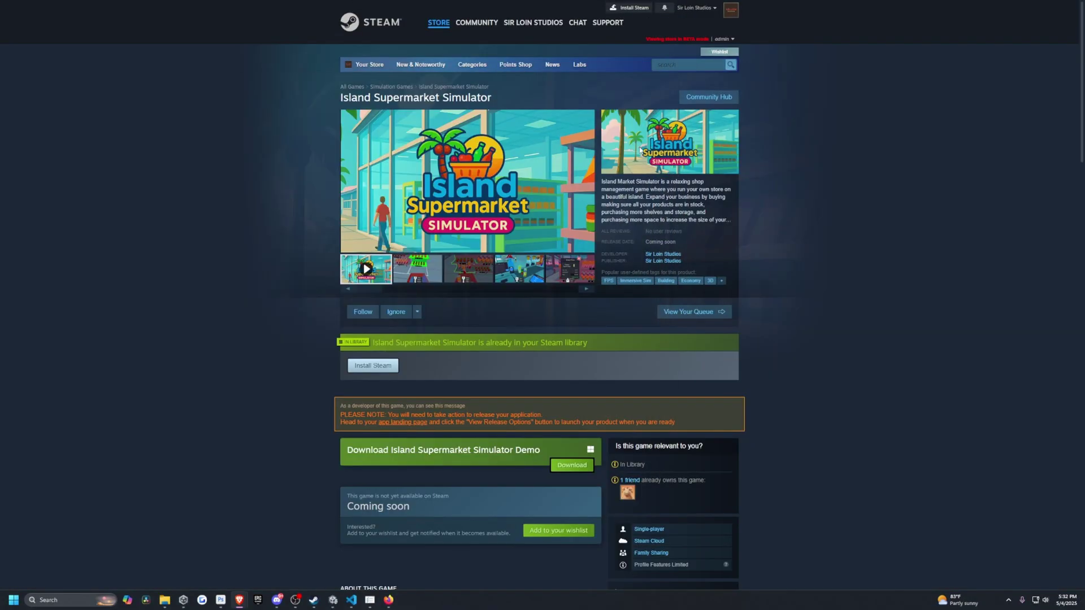
- Return from the Steam store page to the ChatGPT marketing checklist
mouse_move(480, 174)
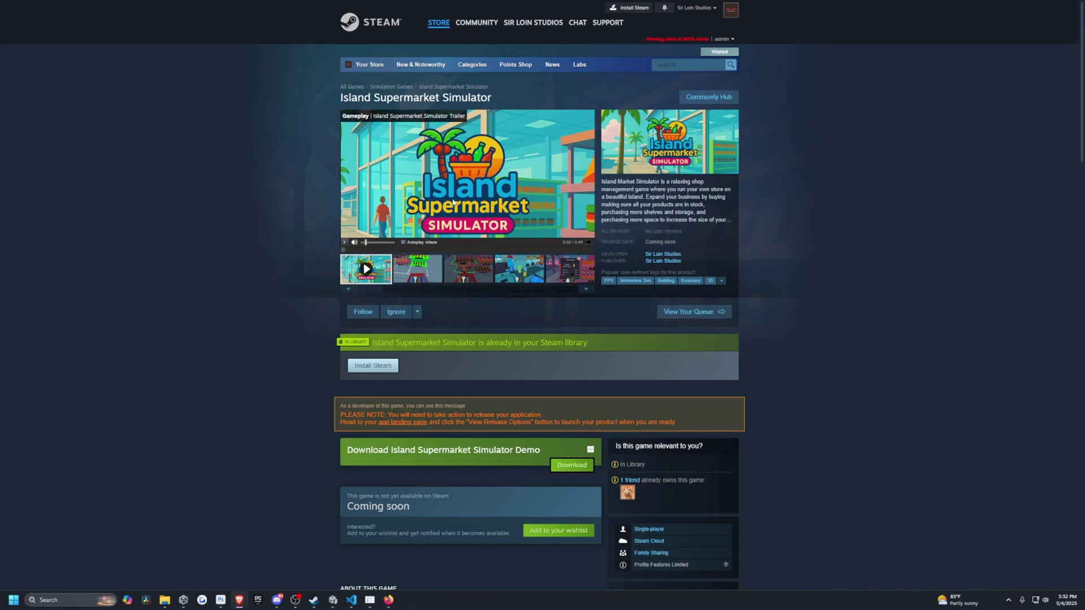
key(alt+Tab)
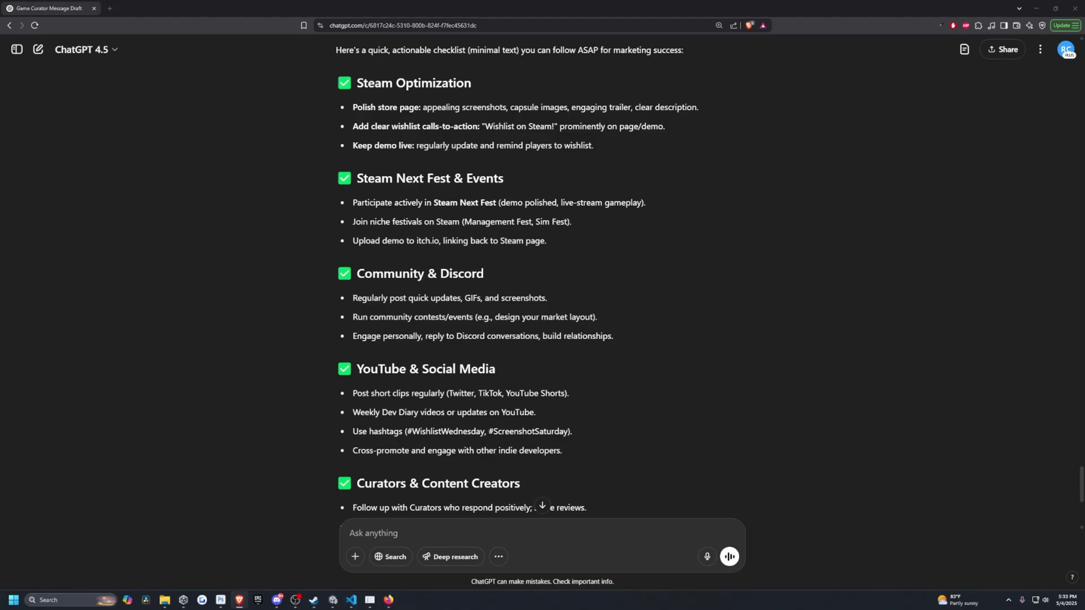
- Dock the Island Supermarket Simulator Trello board into the browser, review it, then close it
drag(240, 212, 152, 8)
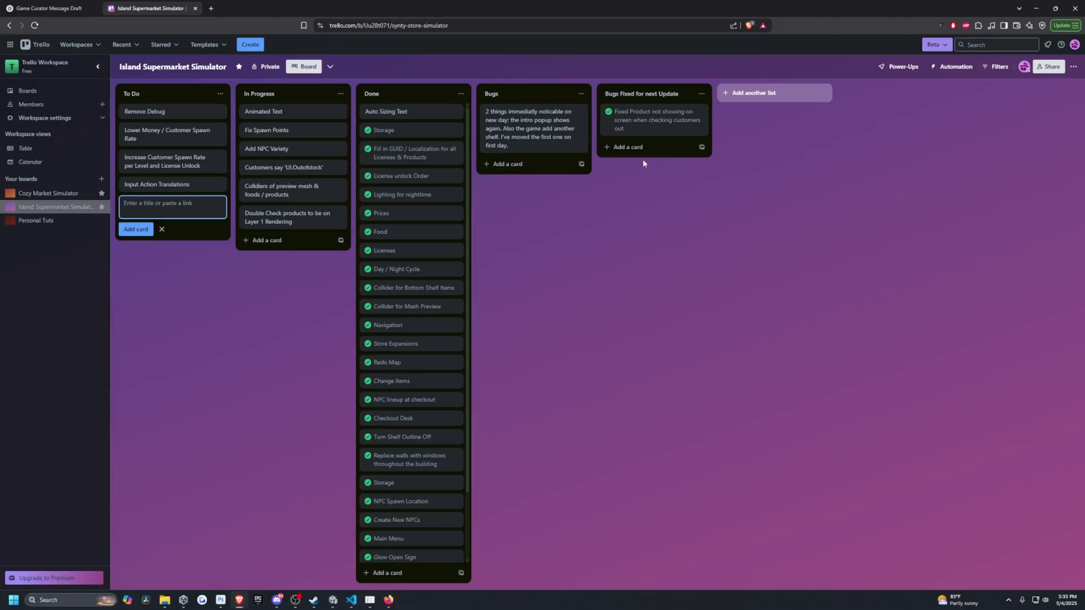
key(ctrl+w)
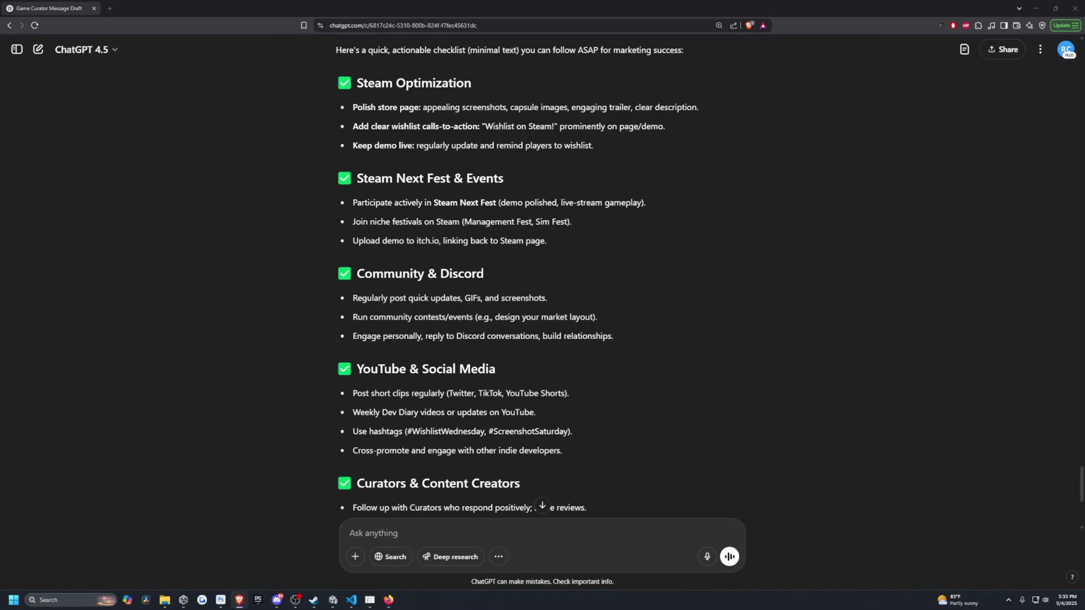
click(277, 599)
click(369, 101)
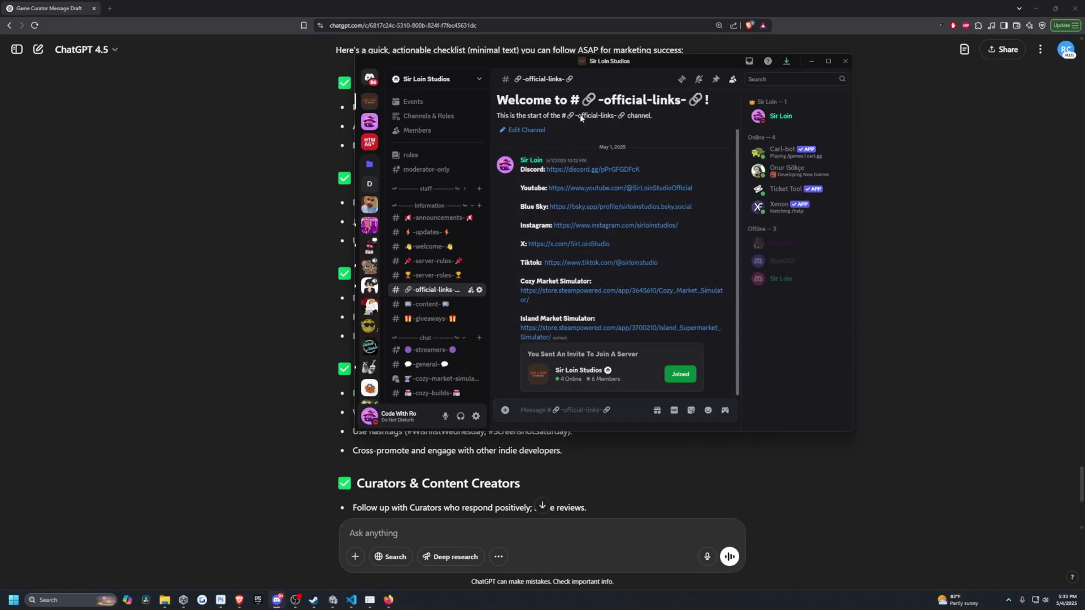
click(447, 232)
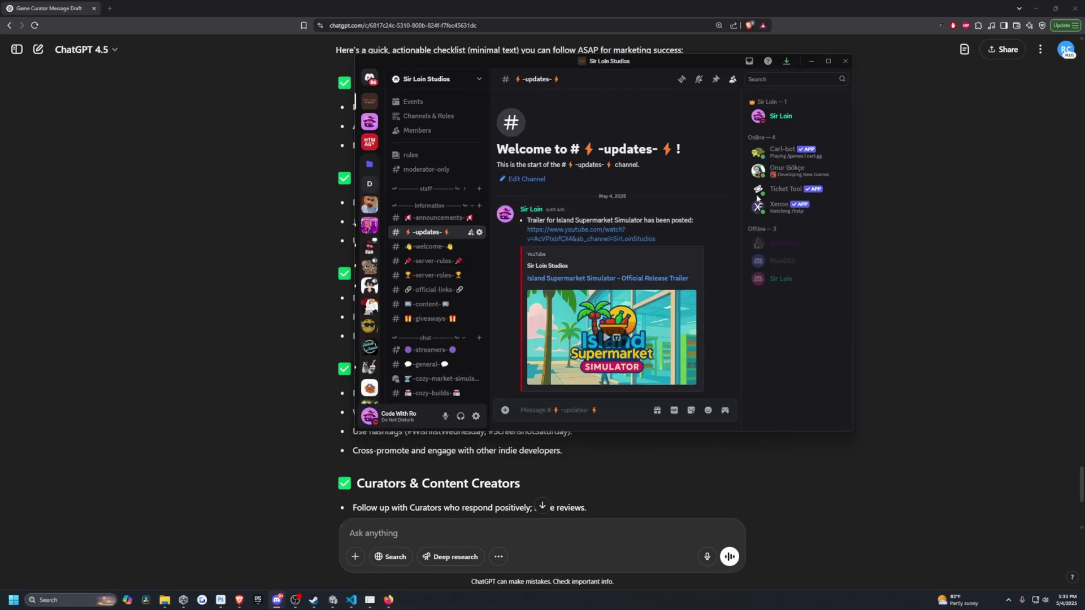
click(810, 63)
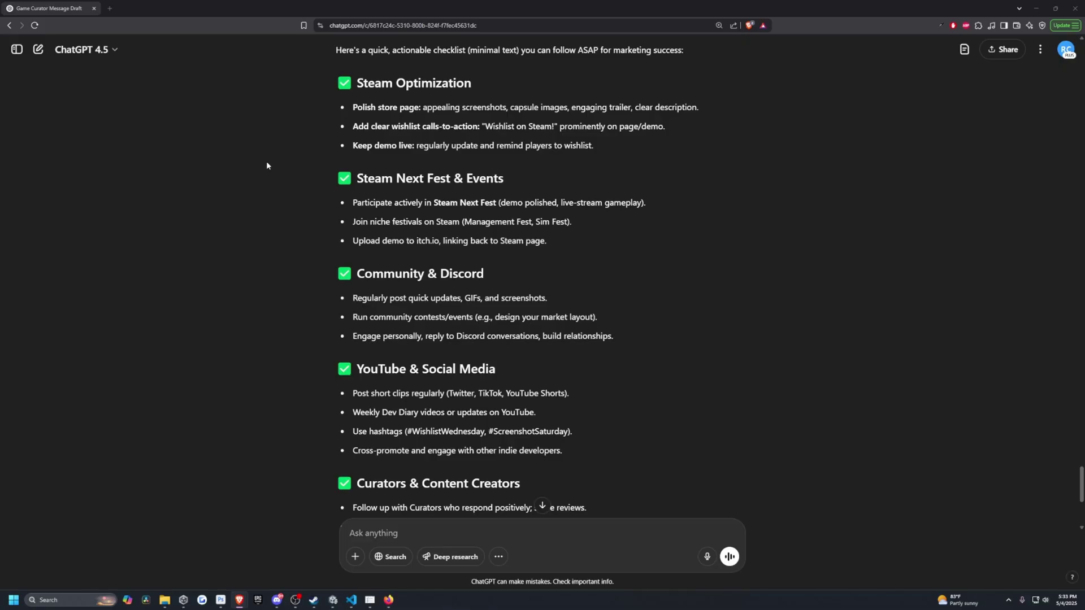
right_click(266, 165)
click(230, 184)
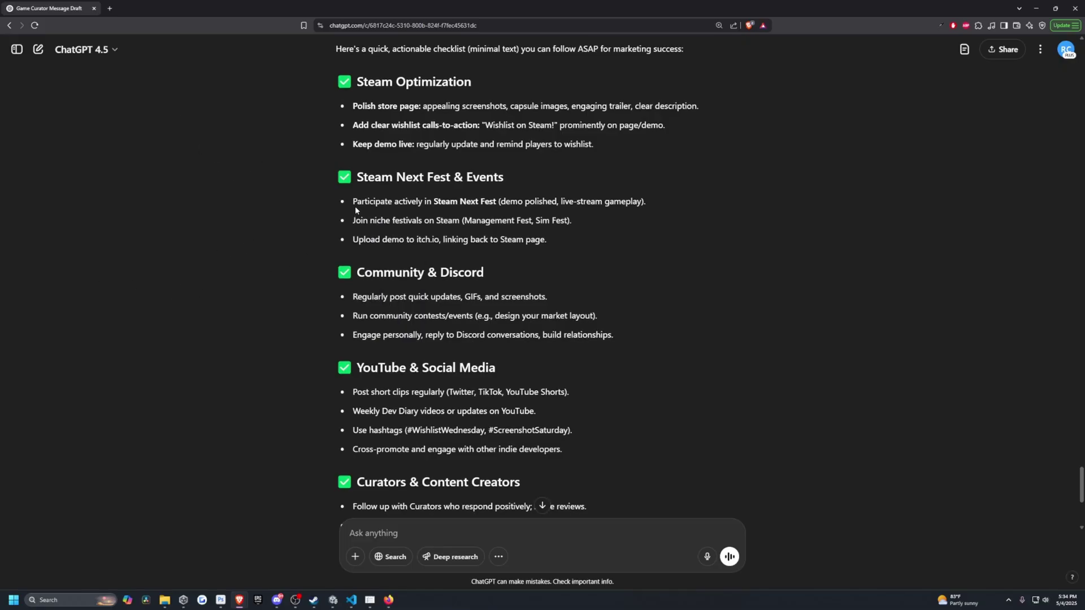
double_click(411, 202)
click(442, 202)
double_click(485, 221)
click(491, 219)
drag(465, 217, 568, 221)
click(338, 241)
drag(383, 240, 445, 240)
click(443, 234)
drag(357, 272, 489, 274)
click(396, 318)
drag(351, 290, 534, 335)
click(357, 289)
scroll(357, 290, down, 2)
drag(359, 307, 587, 375)
click(586, 374)
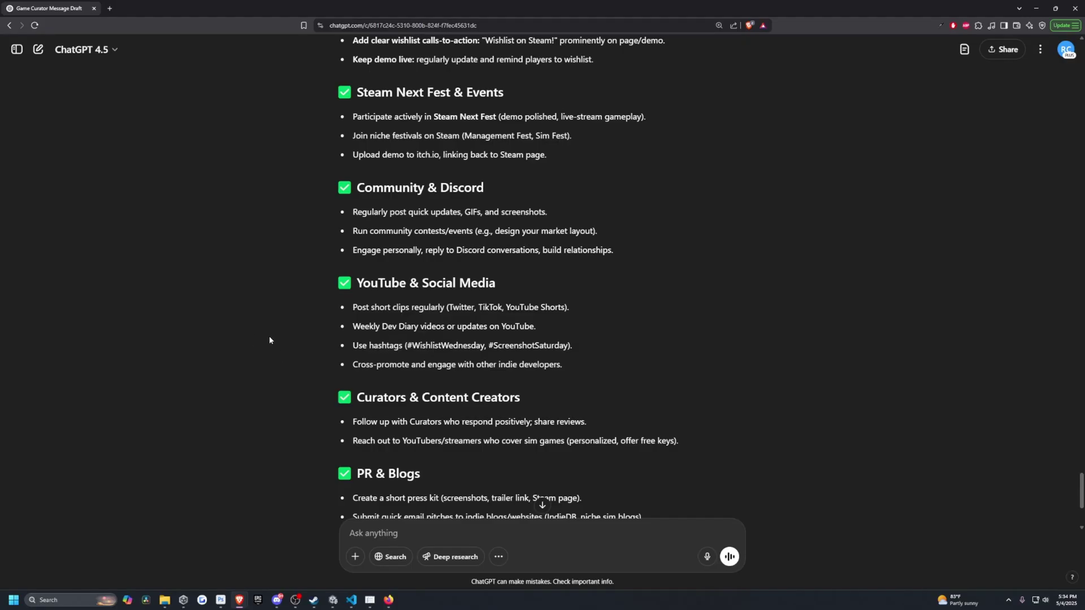
scroll(322, 342, down, 2)
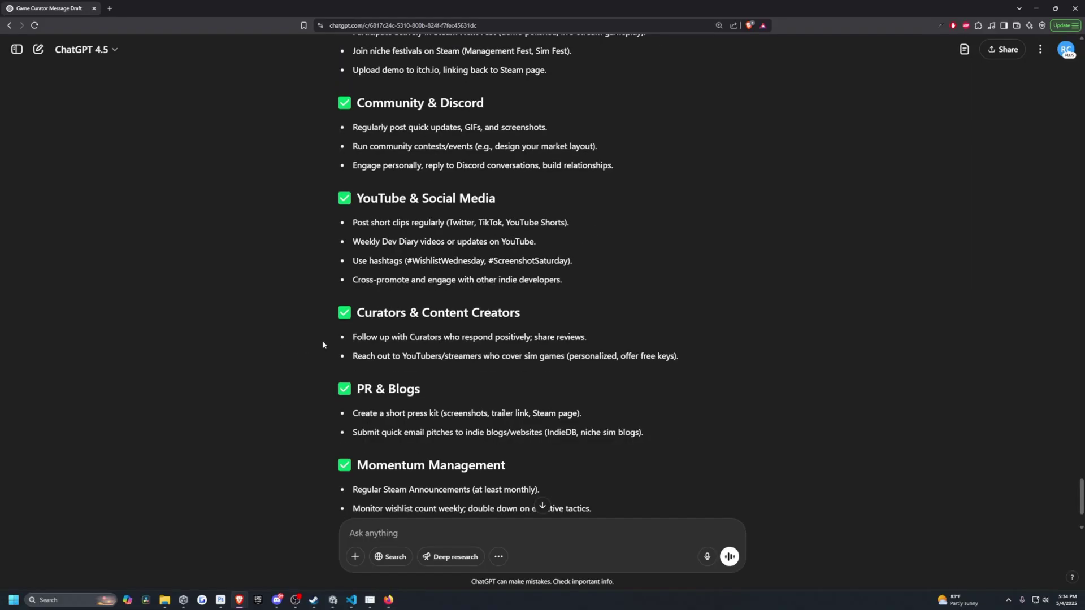
right_click(269, 229)
click(231, 162)
scroll(376, 212, down, 2)
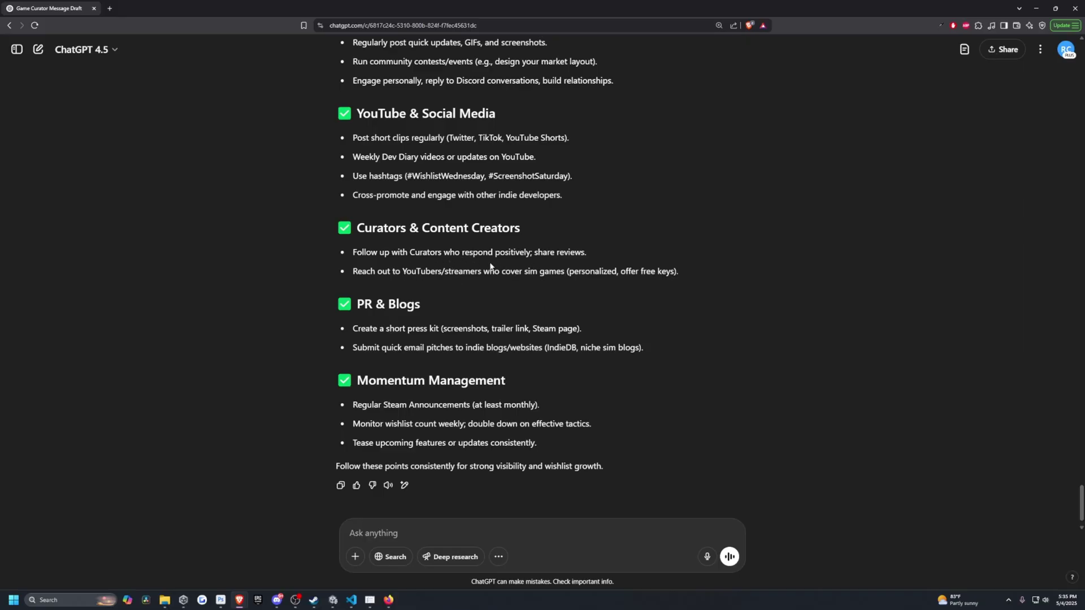
- Review the outreach tips: streamers, personalized free keys, IndieDB and niche sim blogs
triple_click(411, 272)
click(462, 284)
drag(569, 272, 677, 271)
click(675, 270)
double_click(561, 347)
drag(581, 348, 666, 346)
double_click(568, 344)
click(587, 345)
drag(576, 348, 639, 348)
click(593, 344)
- Review the Regular Steam Announcements, wishlist monitoring and tease upcoming features tips
drag(352, 405, 469, 407)
click(469, 407)
drag(357, 426, 424, 426)
double_click(522, 425)
click(472, 440)
drag(531, 446, 352, 446)
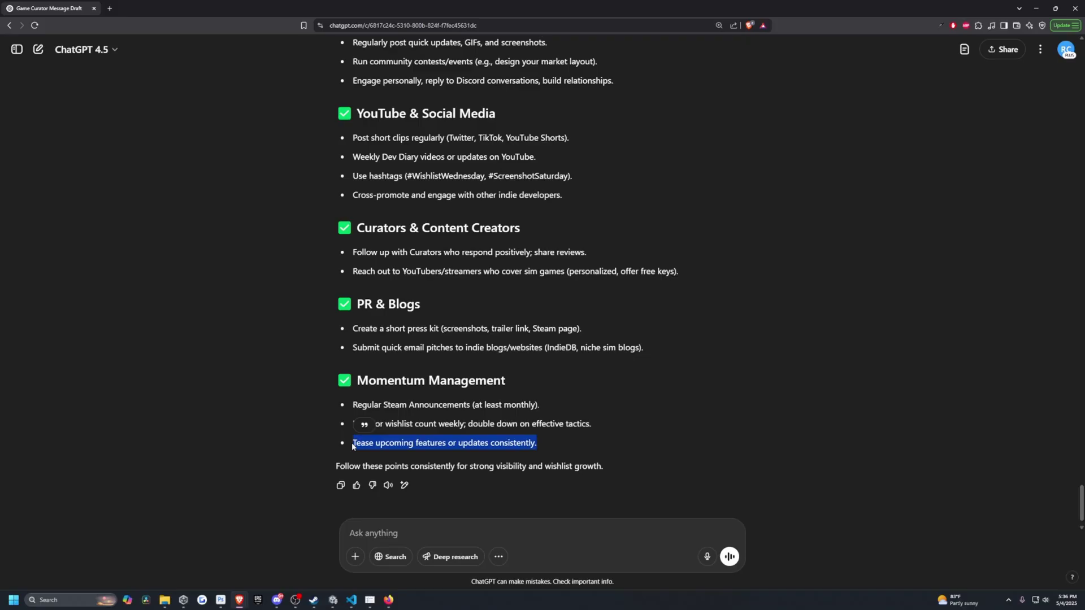
click(265, 430)
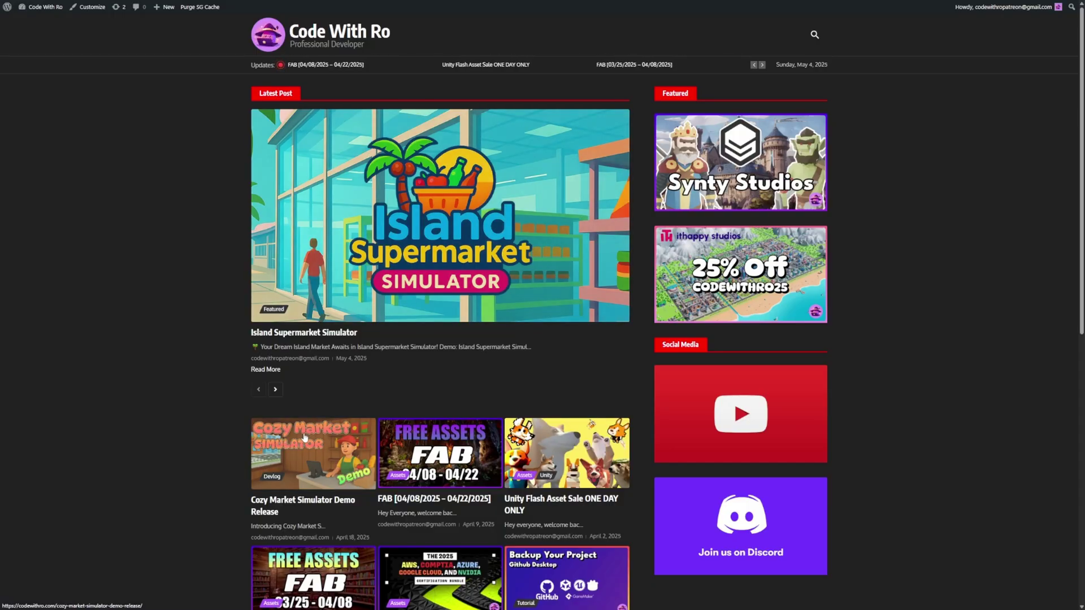
click(305, 438)
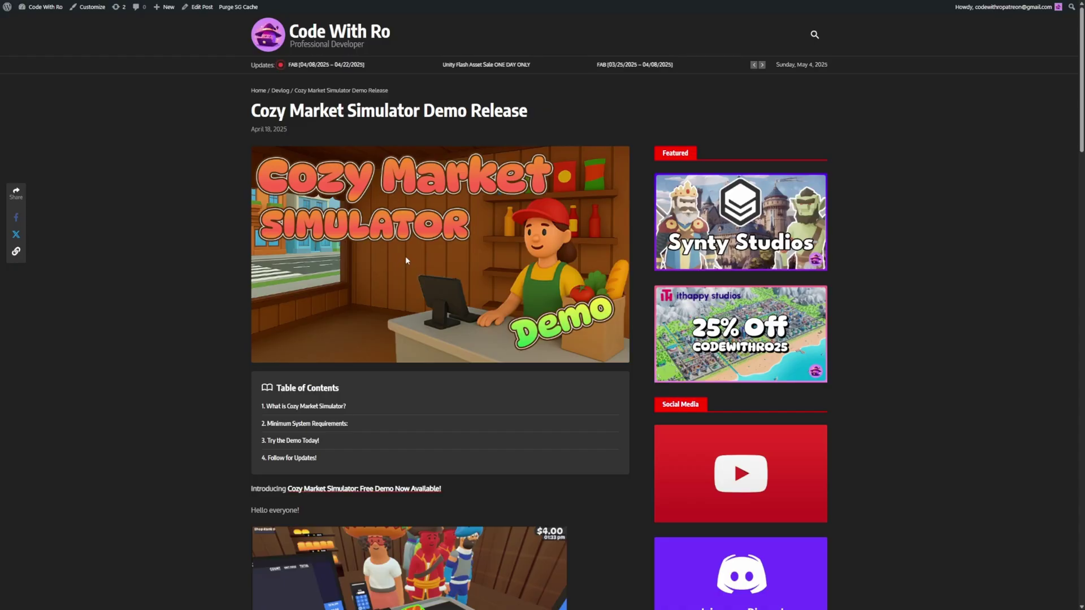
key(alt+Left)
click(373, 219)
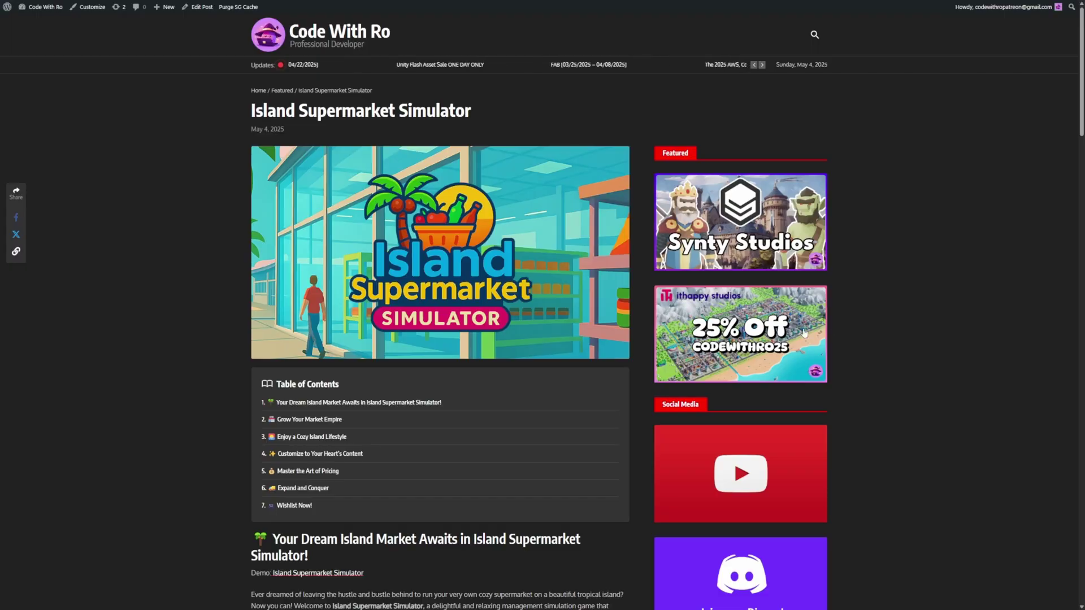
key(alt+Left)
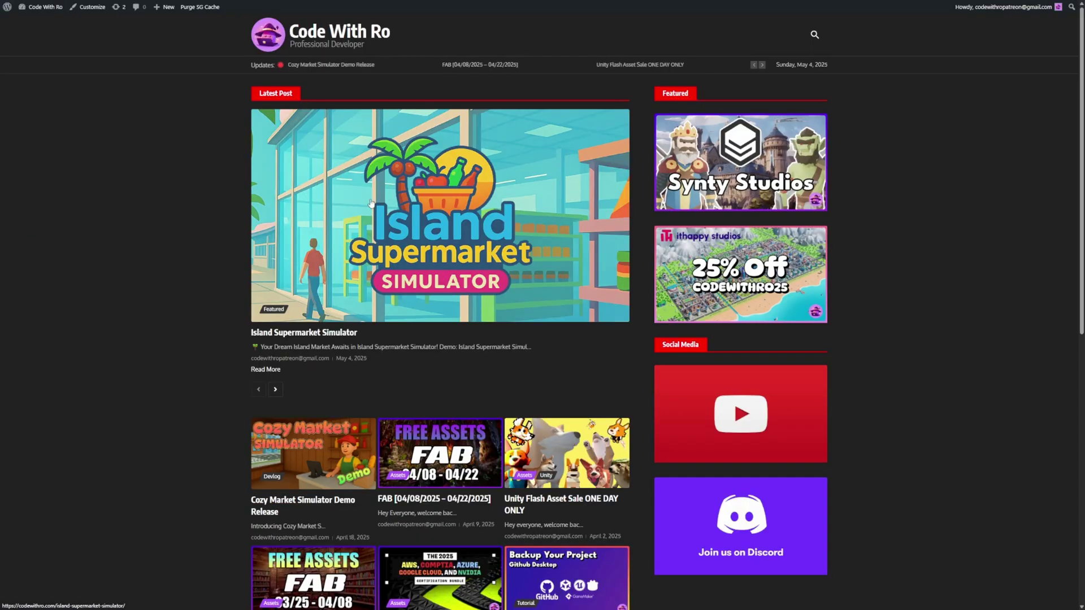
key(alt+Left)
click(373, 197)
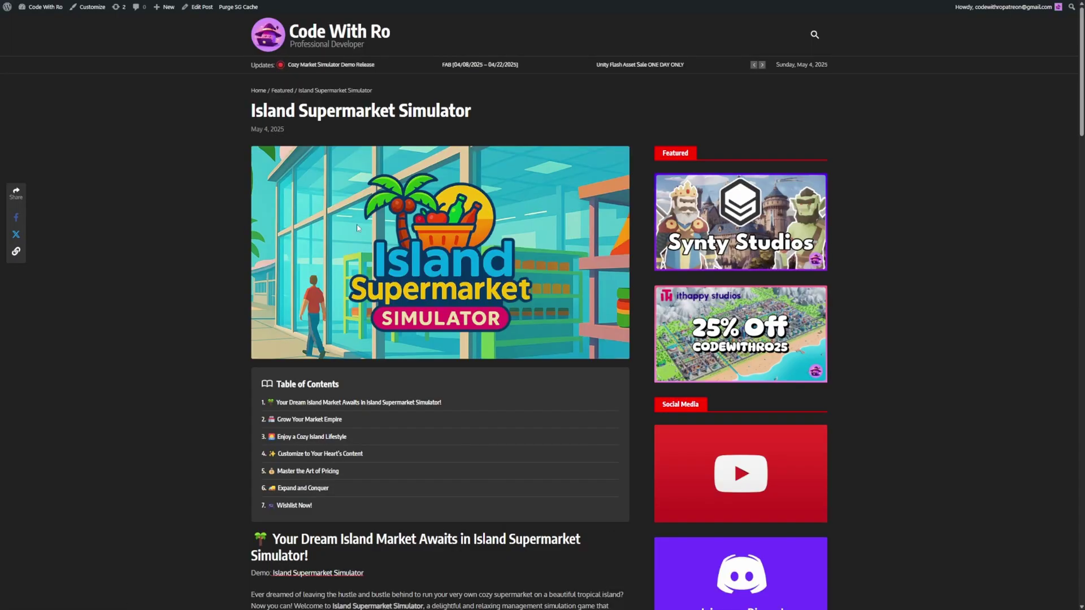
scroll(223, 239, down, 7)
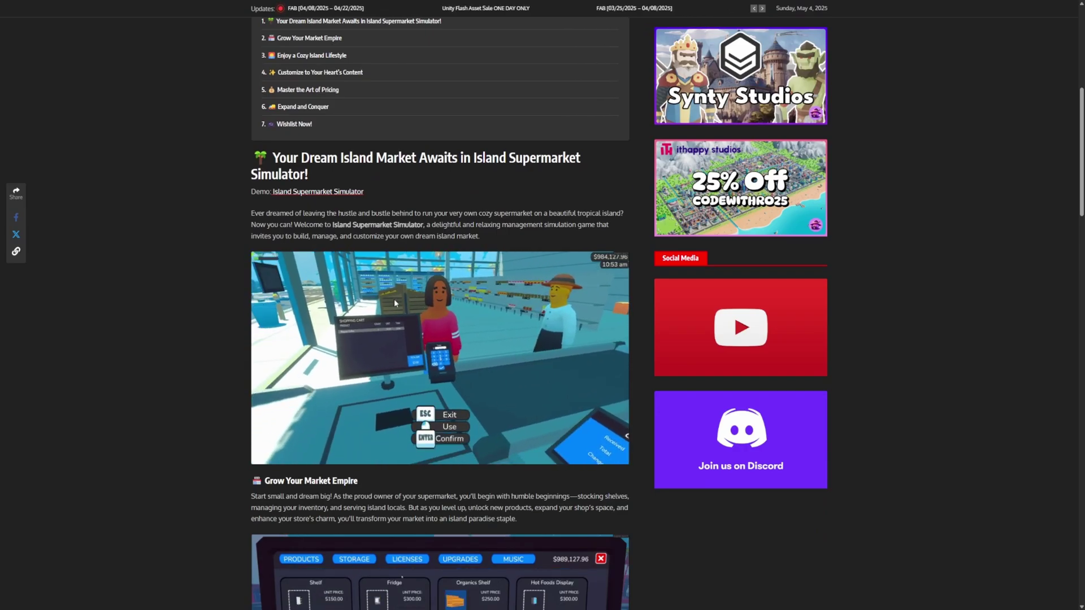
scroll(177, 263, down, 4)
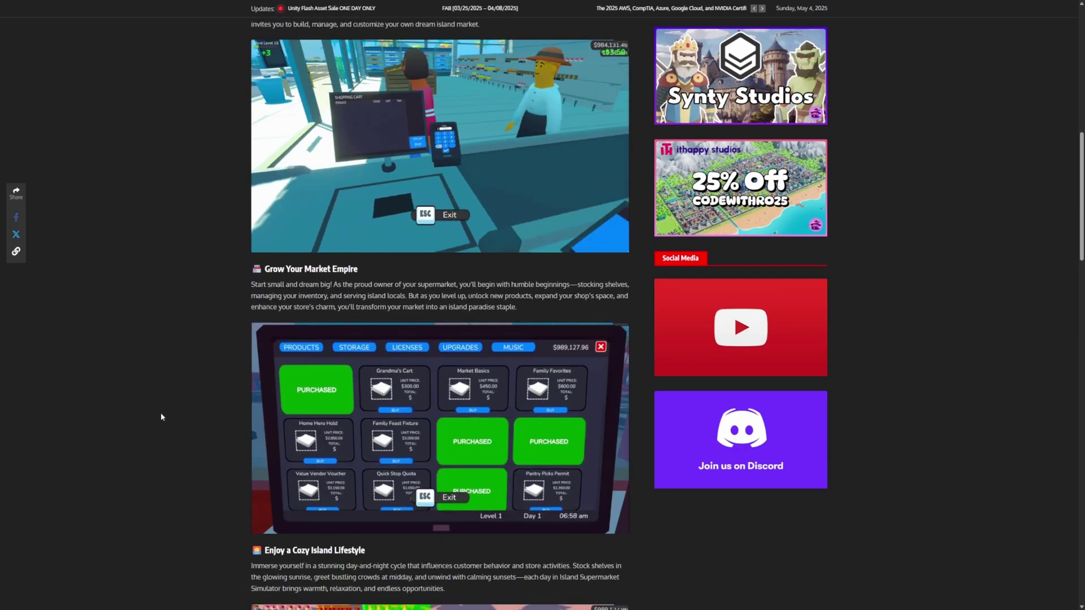
scroll(171, 387, down, 3)
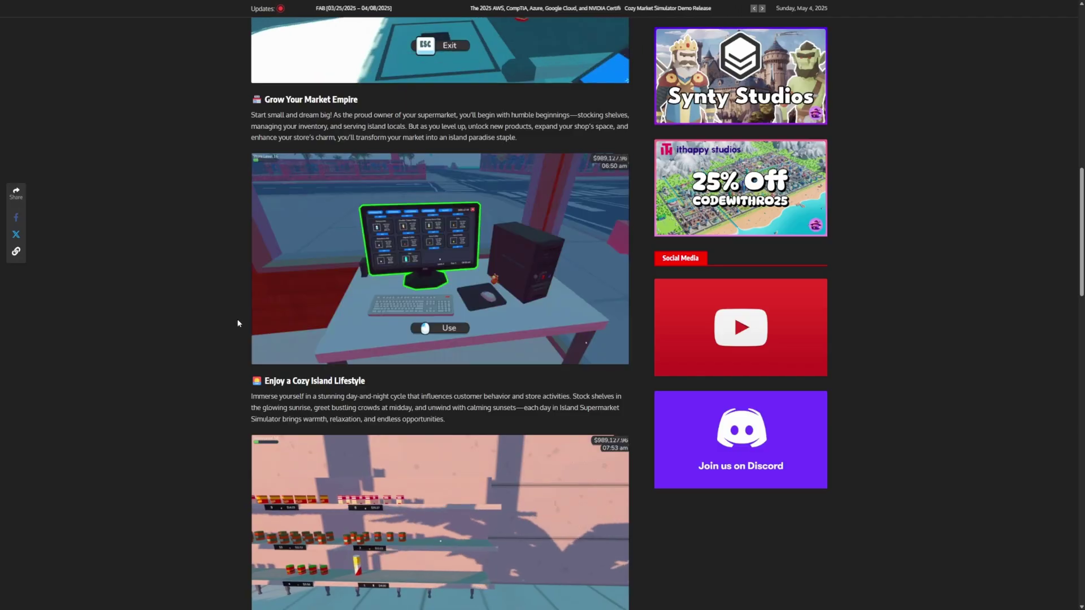
scroll(113, 300, down, 2)
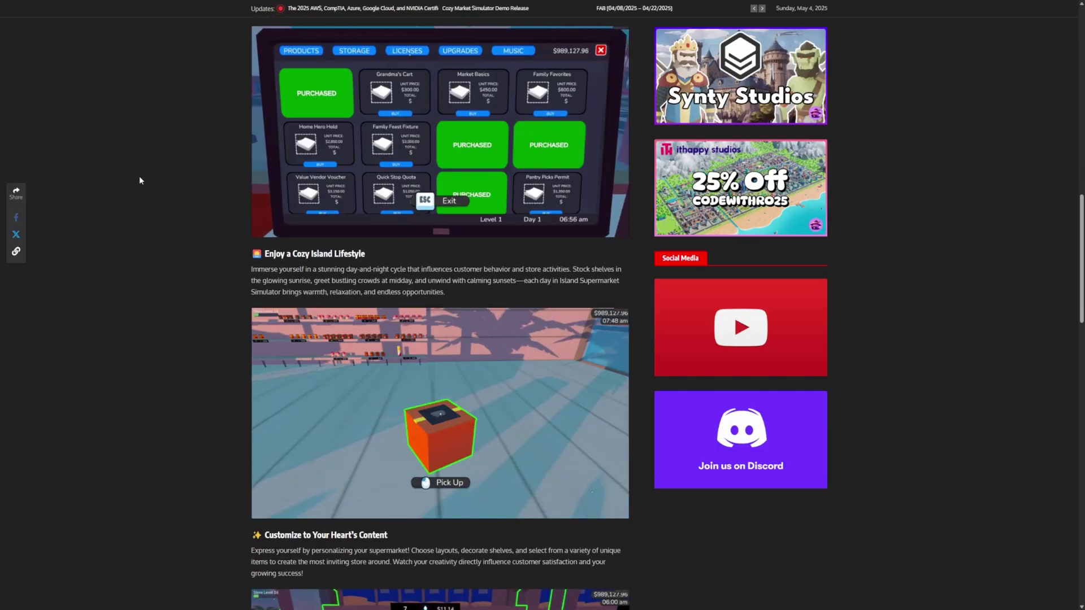
scroll(147, 279, down, 4)
scroll(153, 268, down, 2)
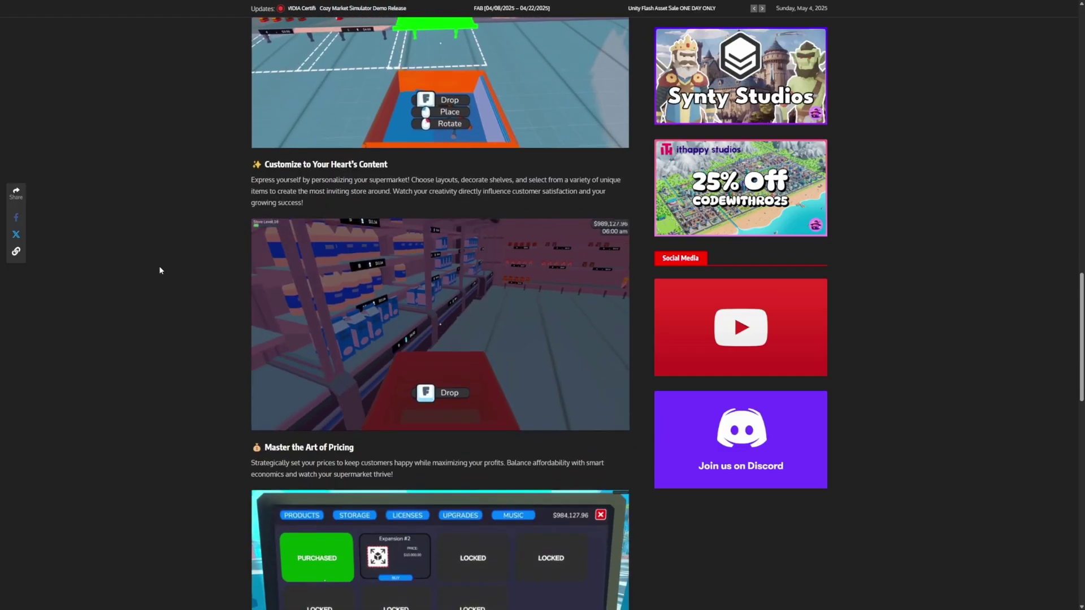
scroll(255, 342, down, 3)
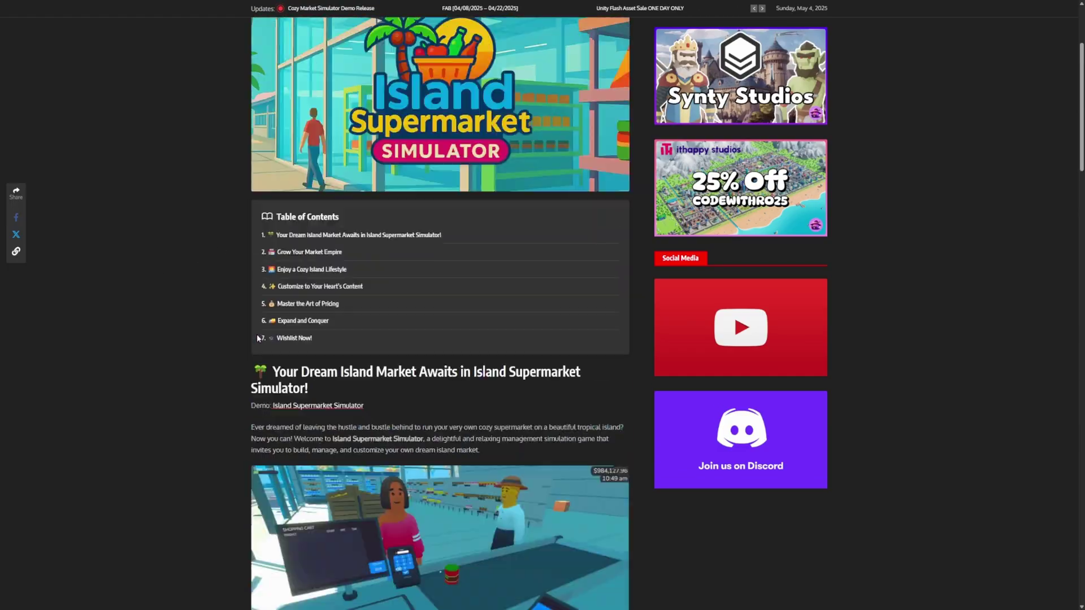
scroll(256, 339, up, 20)
key(alt+Left)
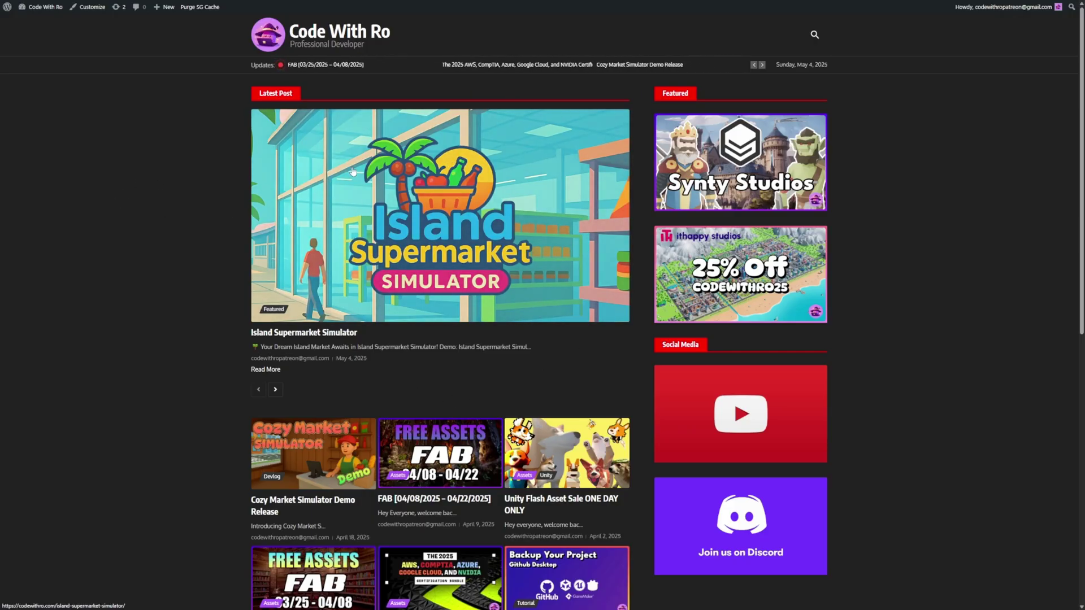
right_click(167, 168)
click(141, 147)
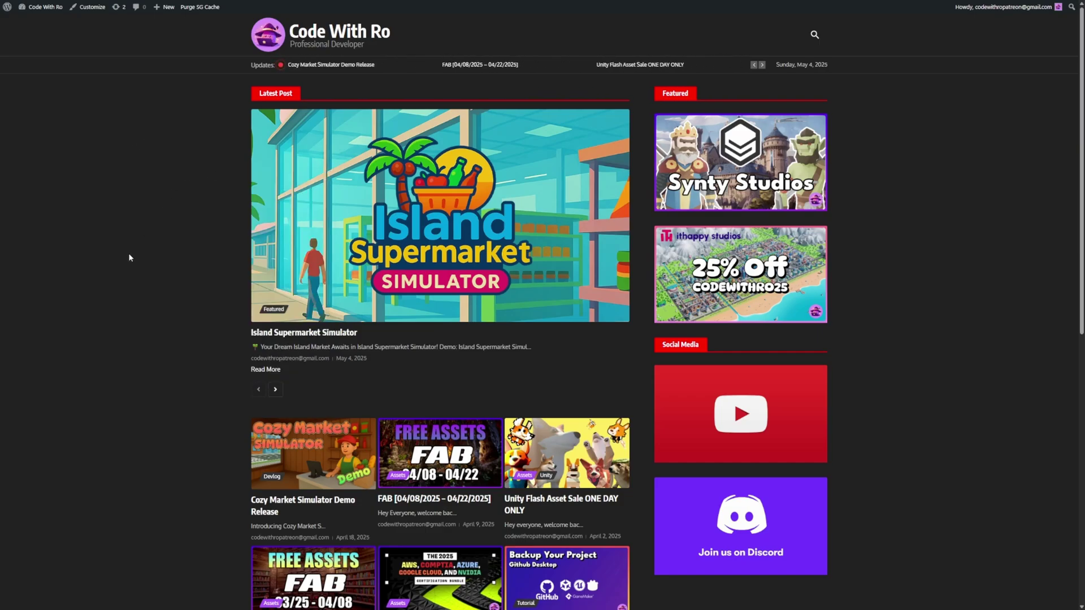
right_click(86, 165)
click(95, 180)
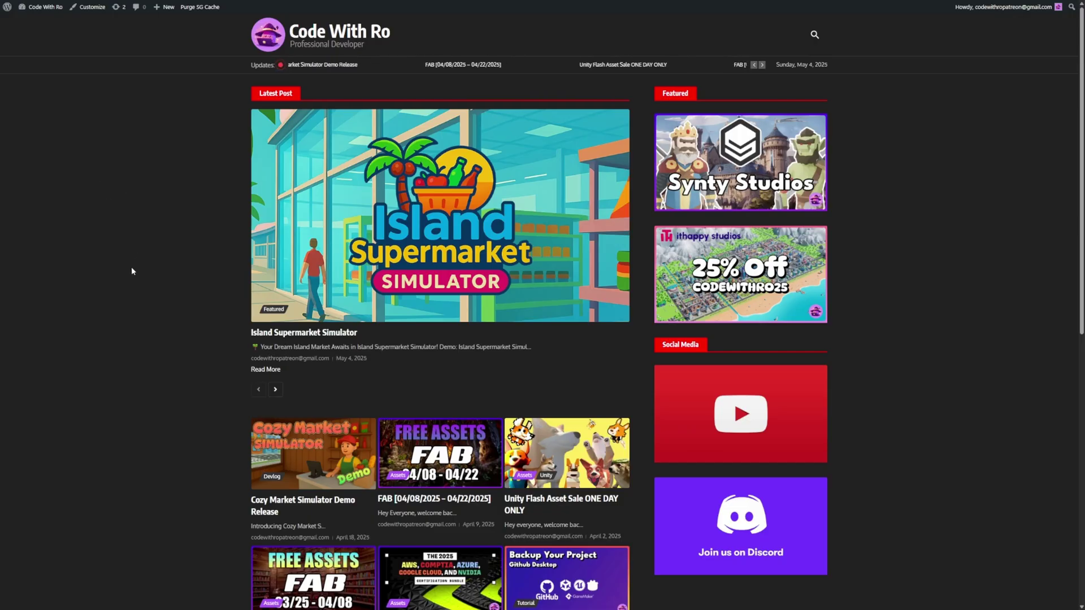